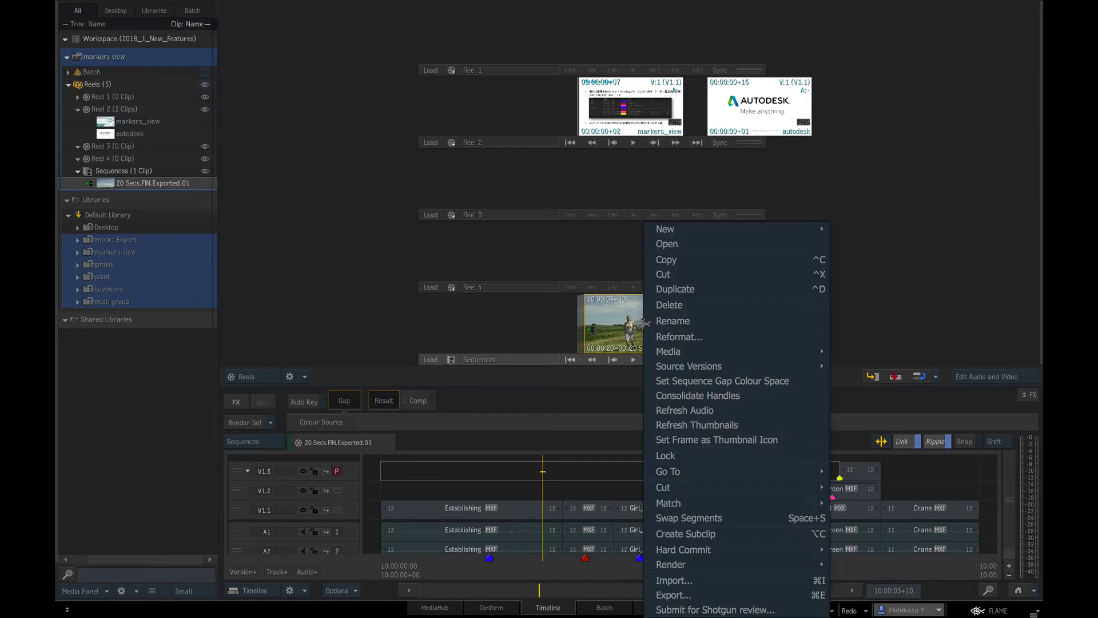
Step: Open the 20 Secs.FIN.Exported.01 sequence and select several of its timeline markers in turn, from Marker 2 to Marker 3
left_click(670, 239)
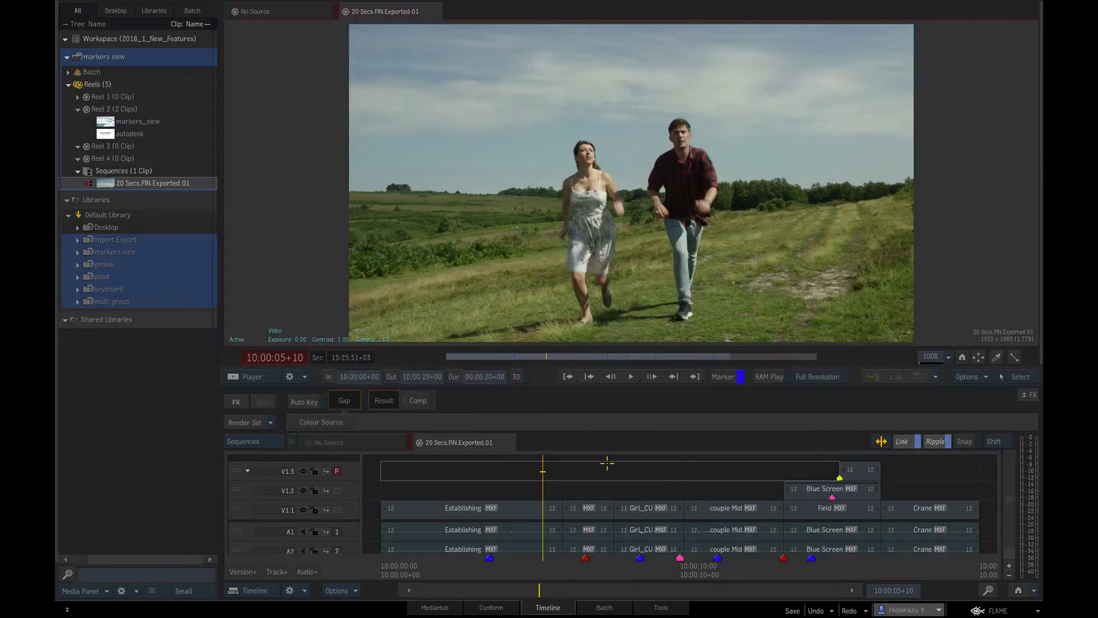
left_click_drag(530, 564, 586, 564)
left_click(584, 557)
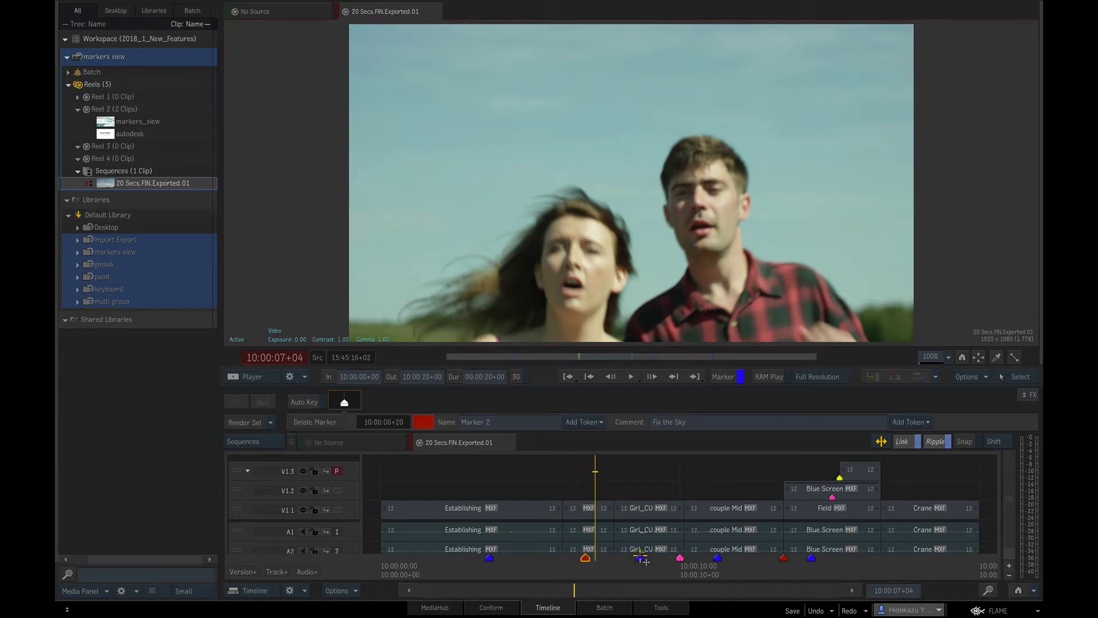
left_click(640, 557)
left_click(680, 558)
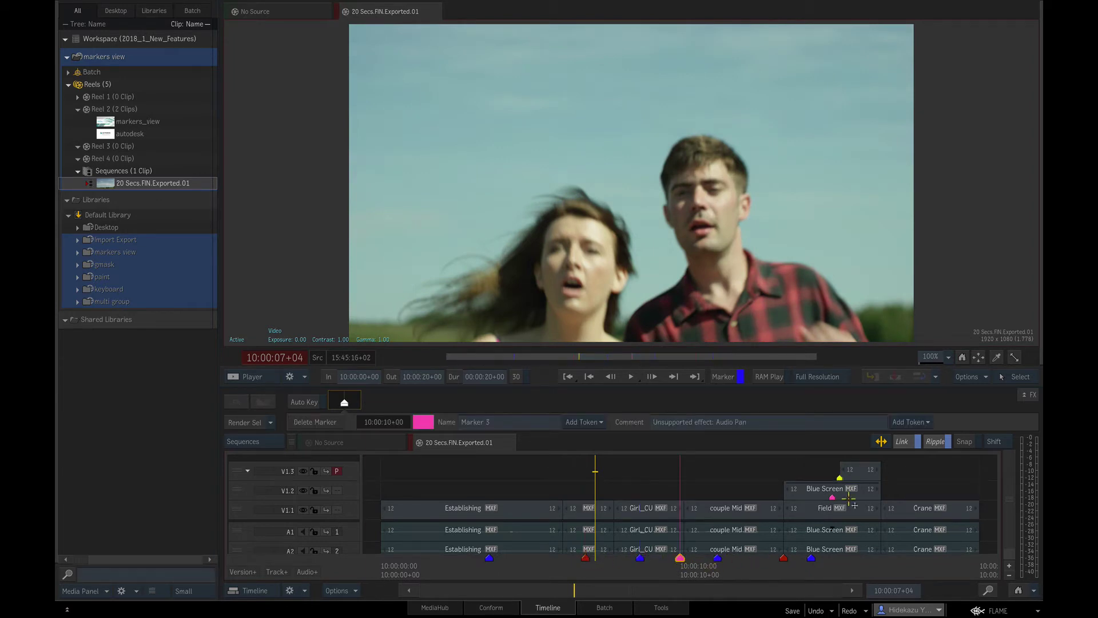
Step: Show the Markers view beside the player and select Marker 1 in its list
left_click(968, 377)
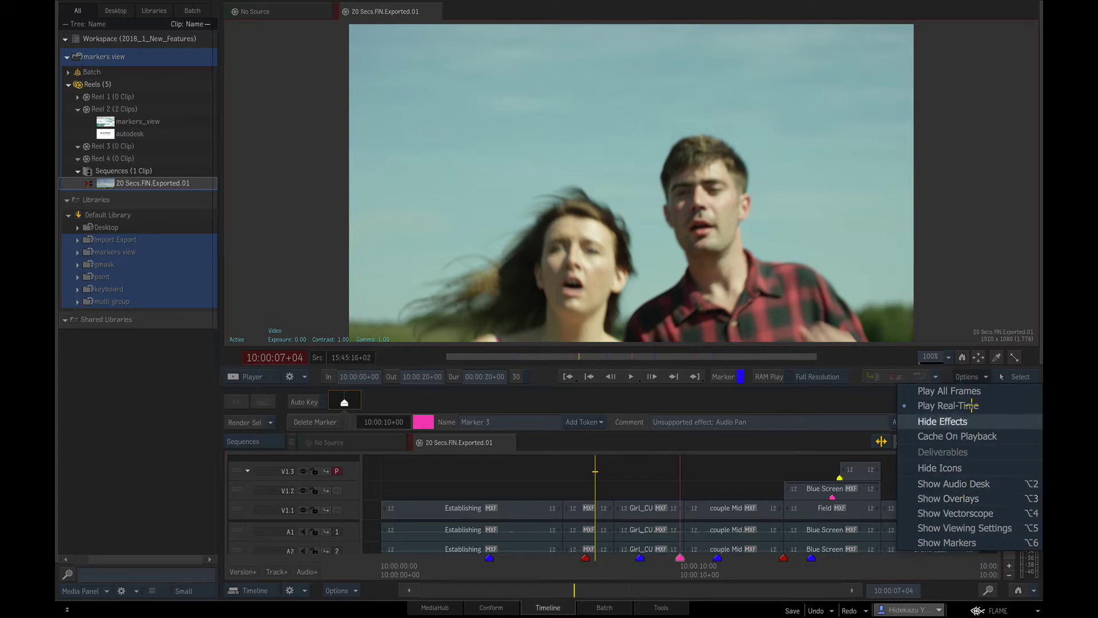
left_click(977, 540)
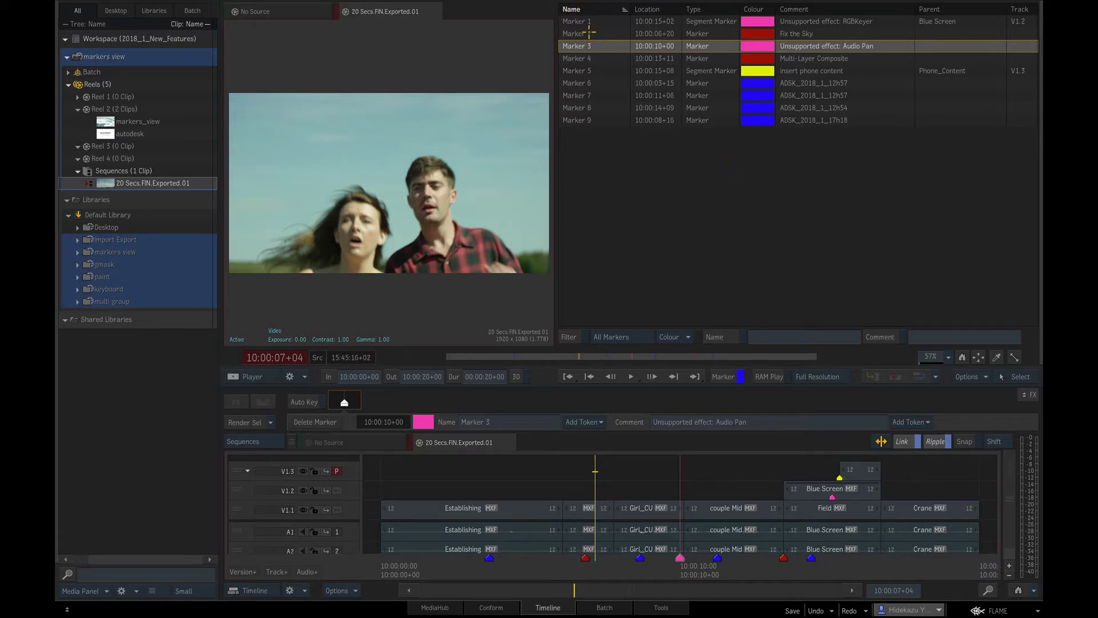
left_click(717, 24)
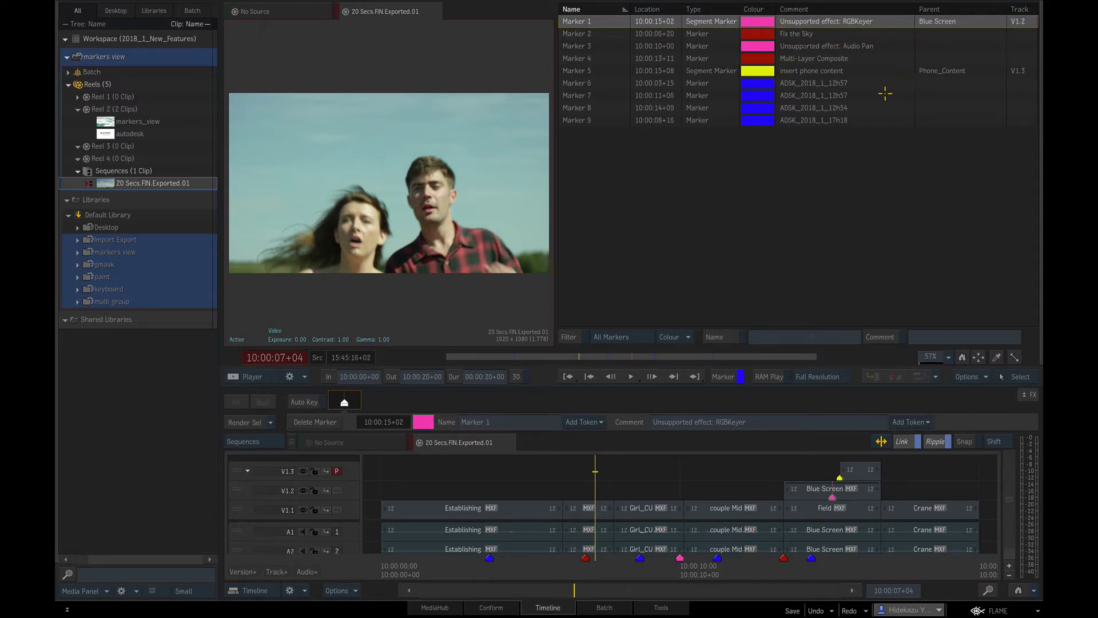
Step: Step through markers in the list, jumping the playhead to the locations of markers such as Marker 2, Marker 8 and Marker 3
left_click(592, 47)
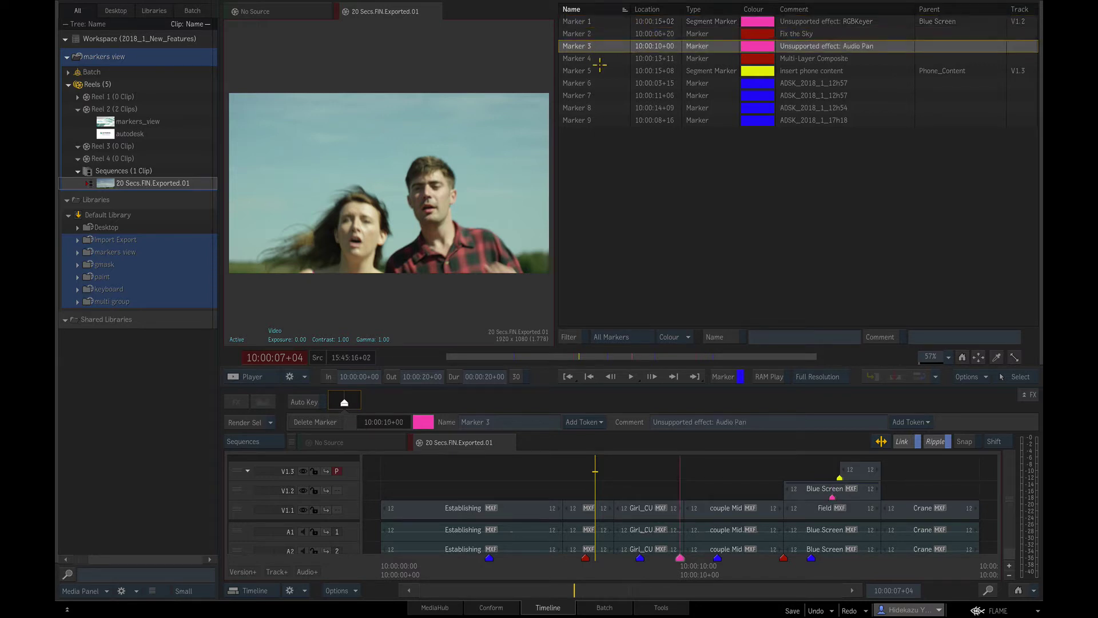
left_click(593, 82)
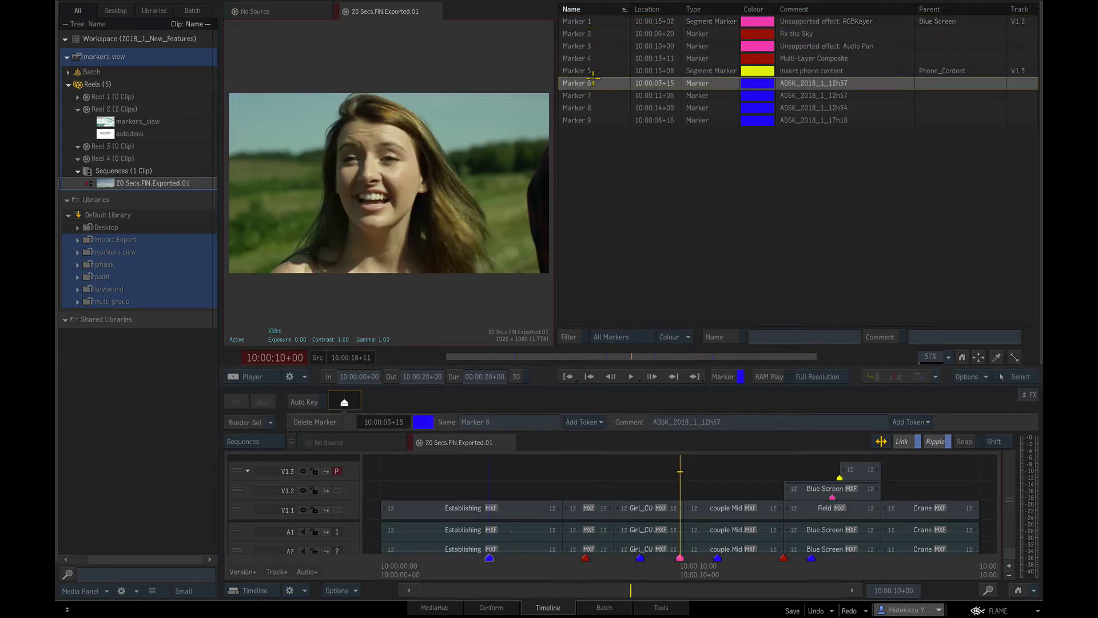
left_click(597, 108)
left_click(606, 58)
left_click(603, 35)
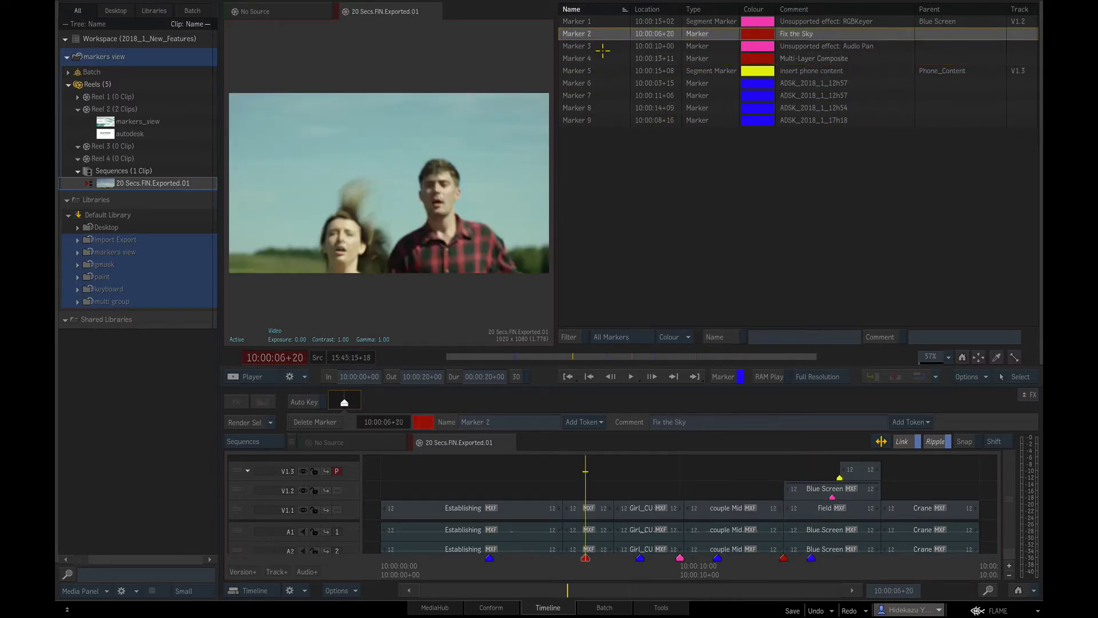
left_click(602, 71)
left_click(598, 108)
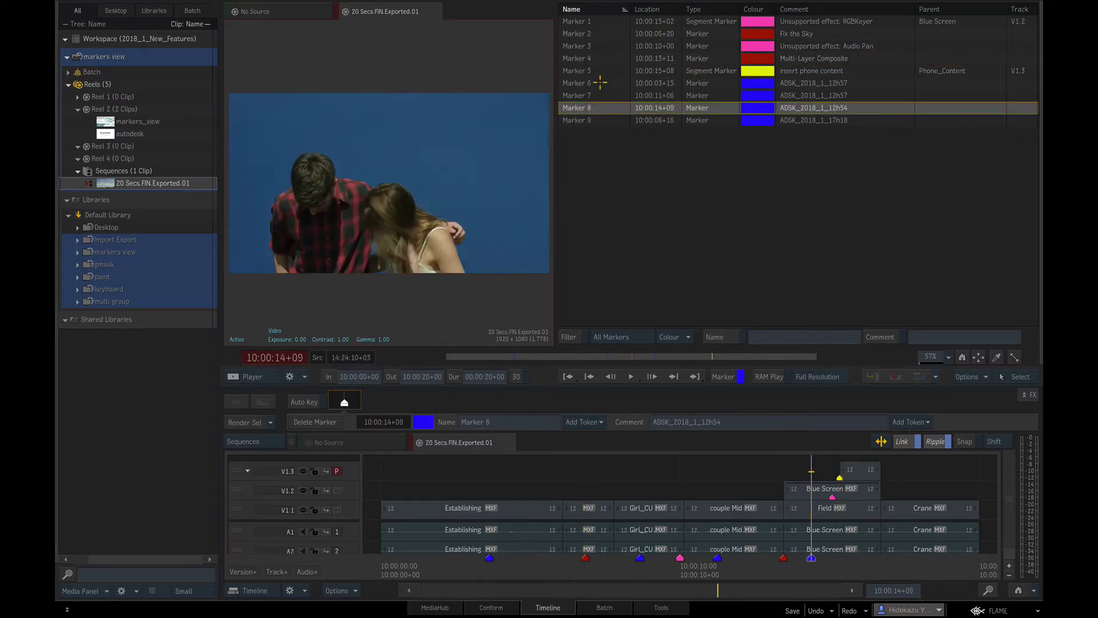
left_click(599, 73)
left_click(597, 46)
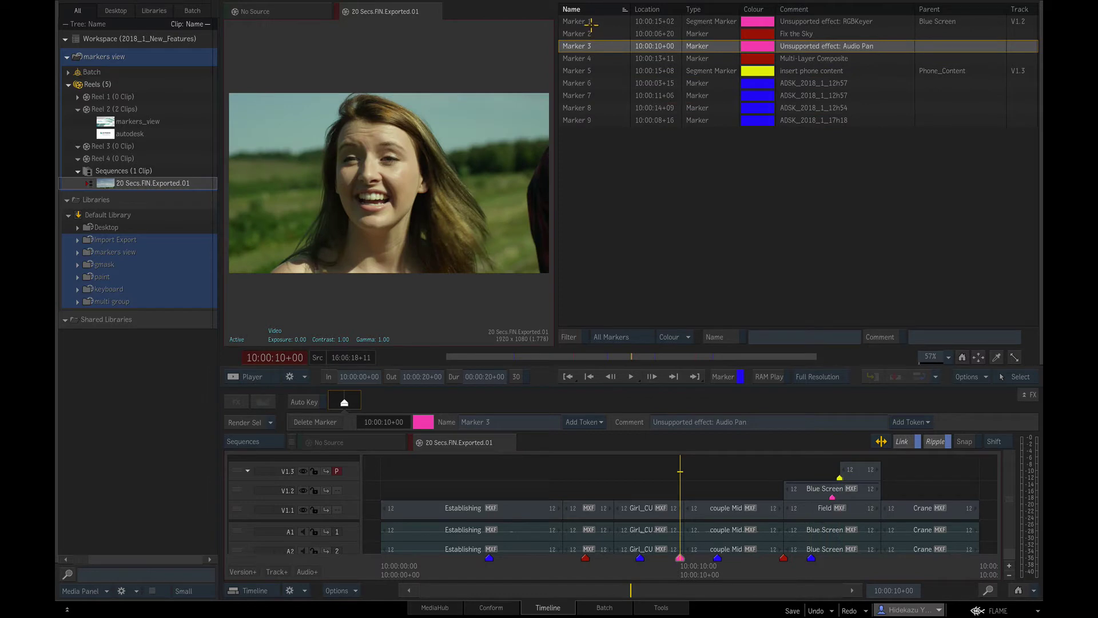
Step: Rename Marker 1 through Marker 4 together, replacing "Marker" with "check" and keeping their numbers
left_click(591, 22)
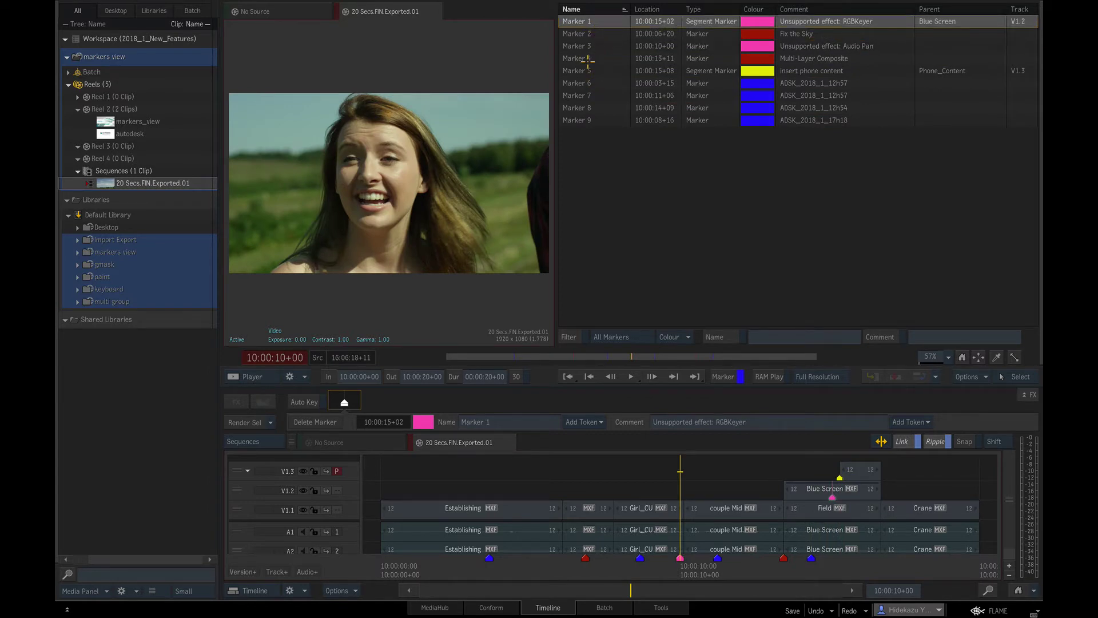
left_click(586, 59, "shift")
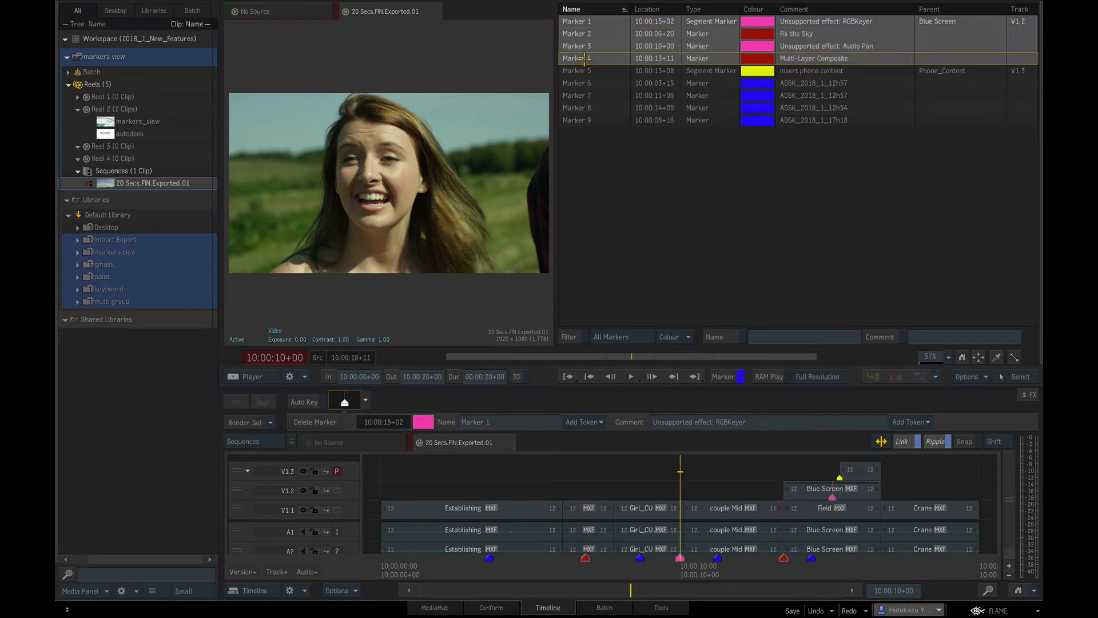
double_click(584, 59)
left_click(586, 59)
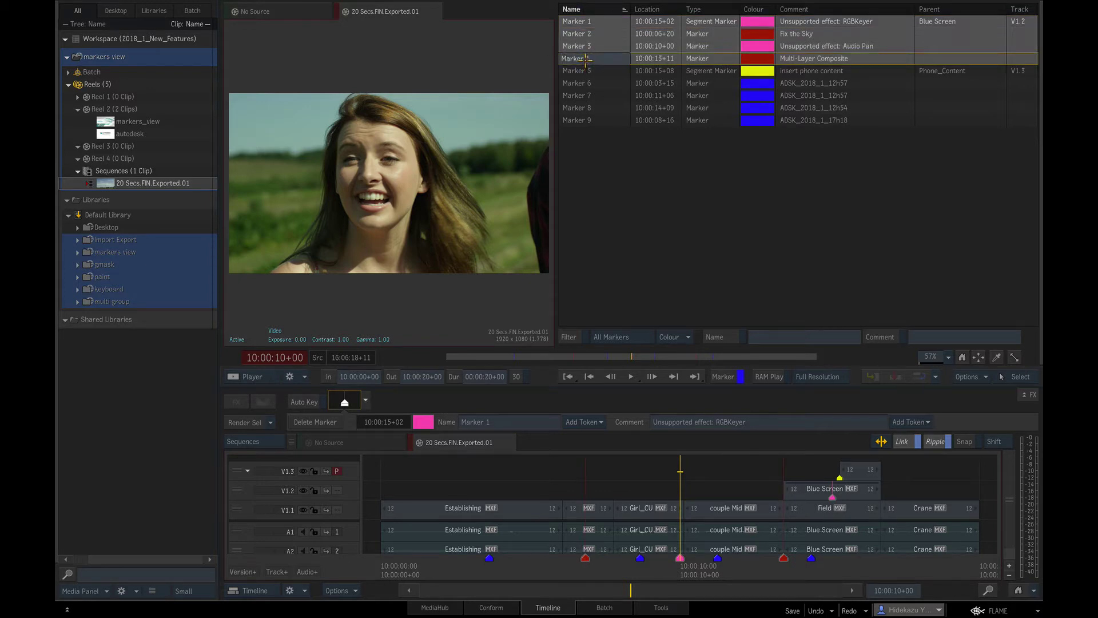
left_click_drag(577, 58, 522, 61)
key("BackSpace")
type("check")
key("Return")
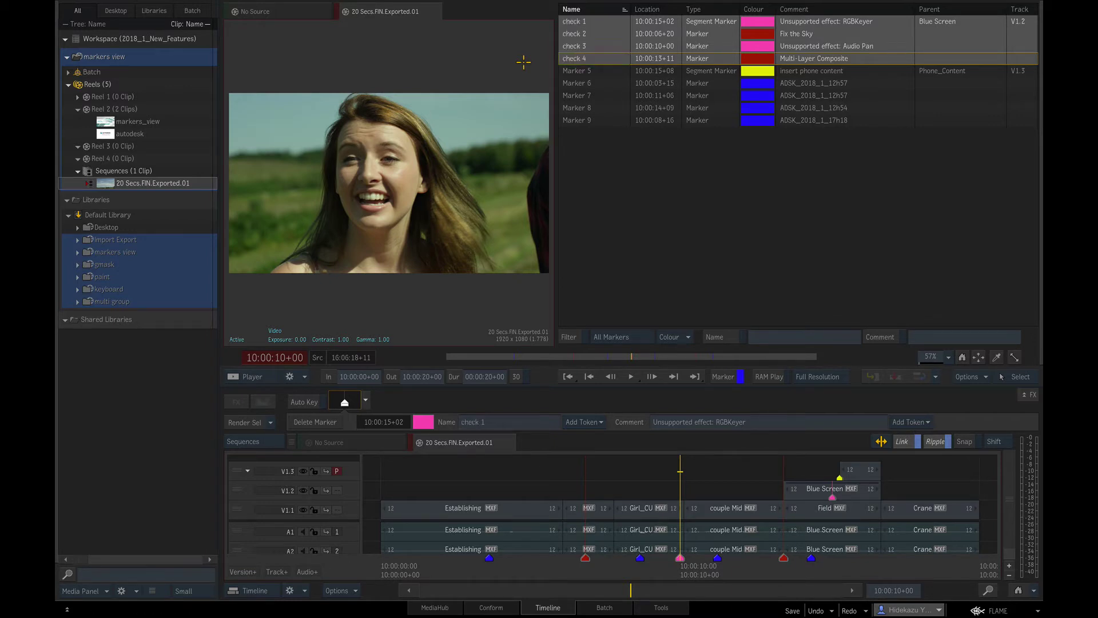
Step: Select Marker 5 and sort the marker list by name, switching between descending and ascending order
left_click(589, 70)
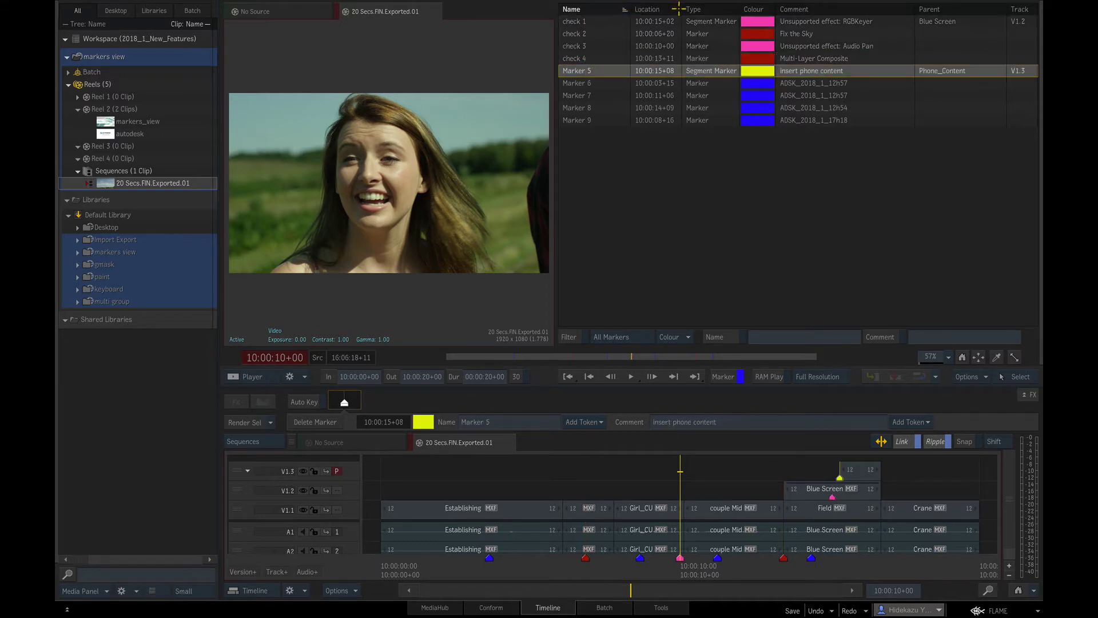
left_click(624, 8)
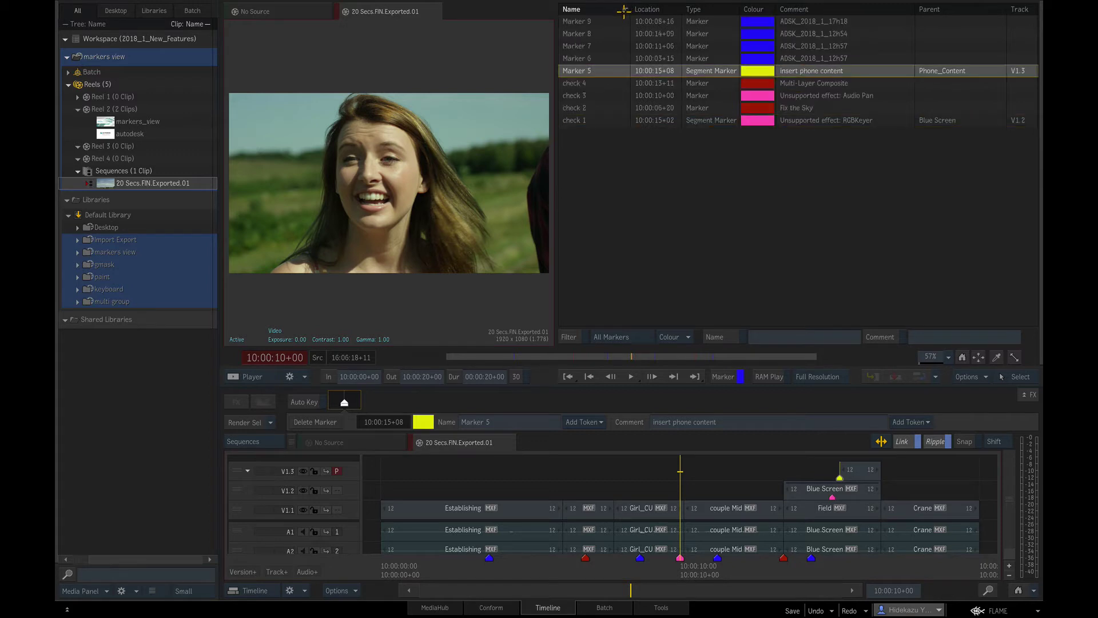
left_click(624, 9)
left_click(625, 9)
left_click(624, 9)
left_click(624, 8)
left_click(624, 8)
left_click(624, 9)
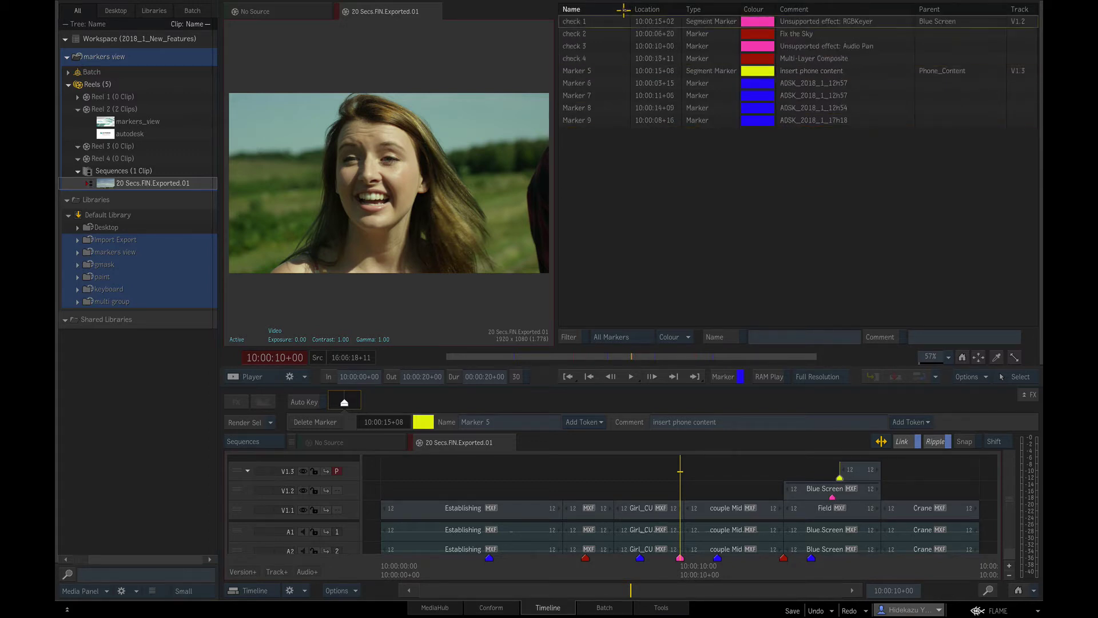
Step: Sort the marker list by location in both directions, then restore ascending order by name
left_click(658, 9)
left_click(668, 8)
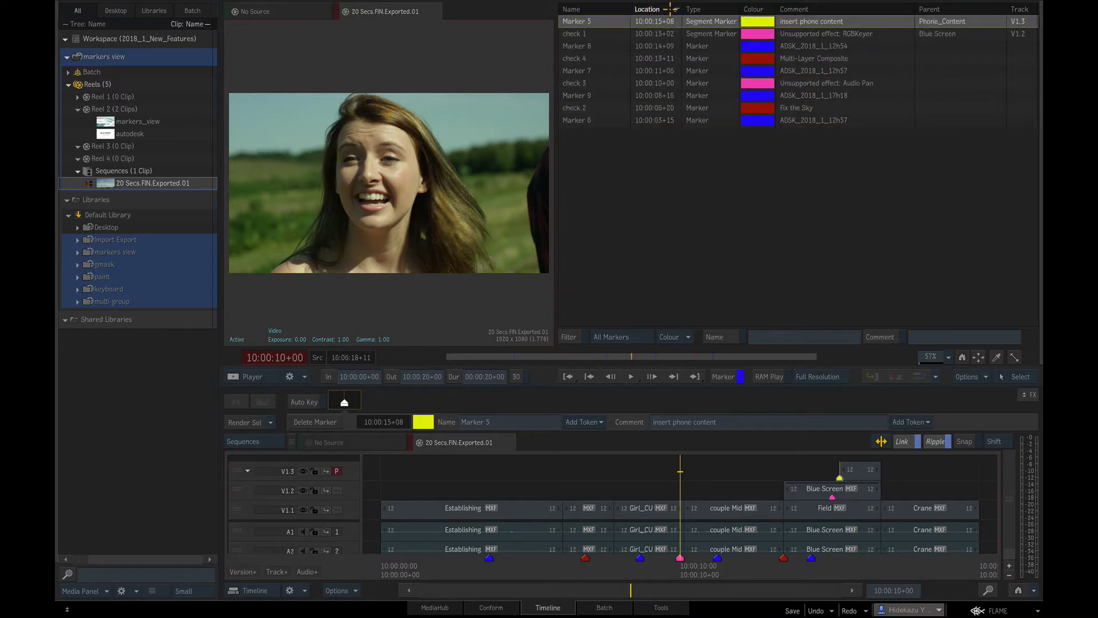
left_click(667, 8)
left_click(666, 9)
left_click(665, 9)
left_click(664, 9)
left_click(663, 9)
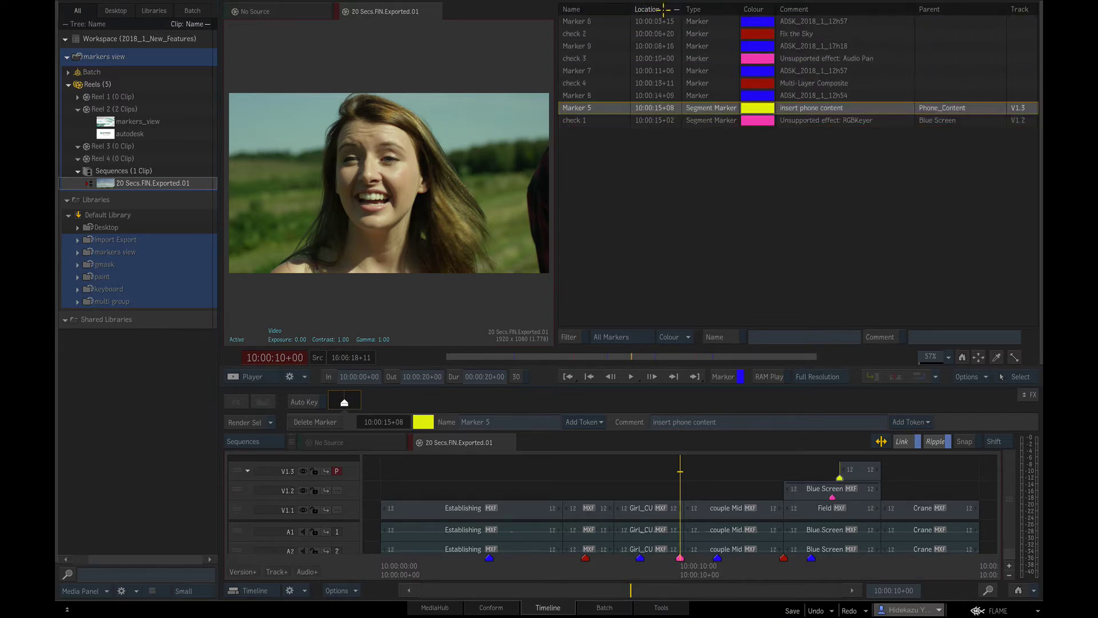
left_click(614, 9)
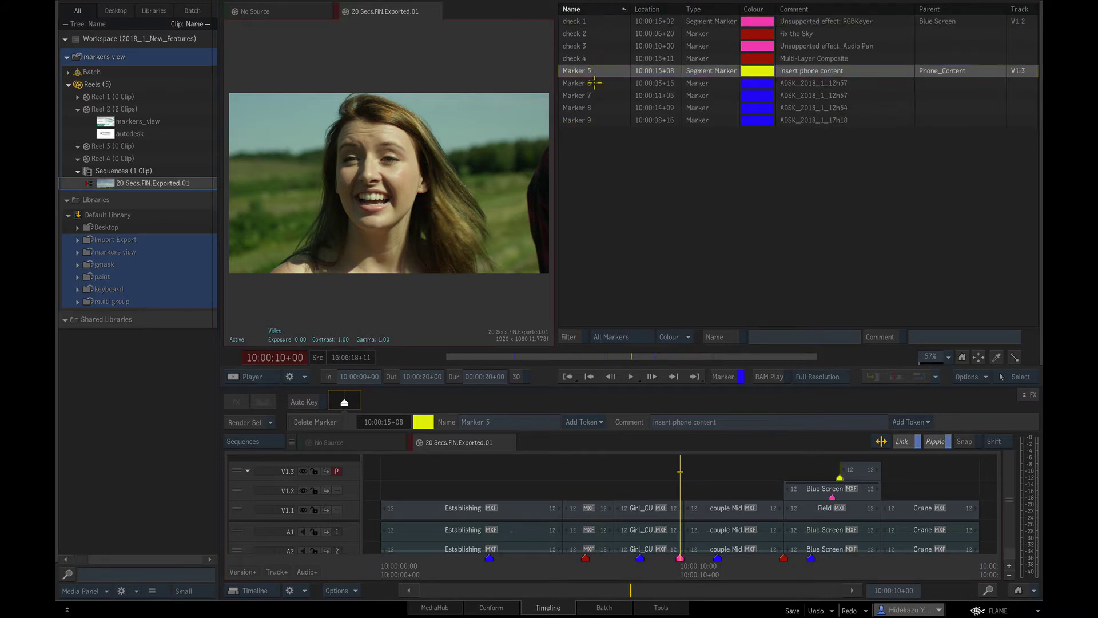
Step: Enable the marker list filter, show only Segment Markers, only Markers, and finally All Markers
left_click(568, 337)
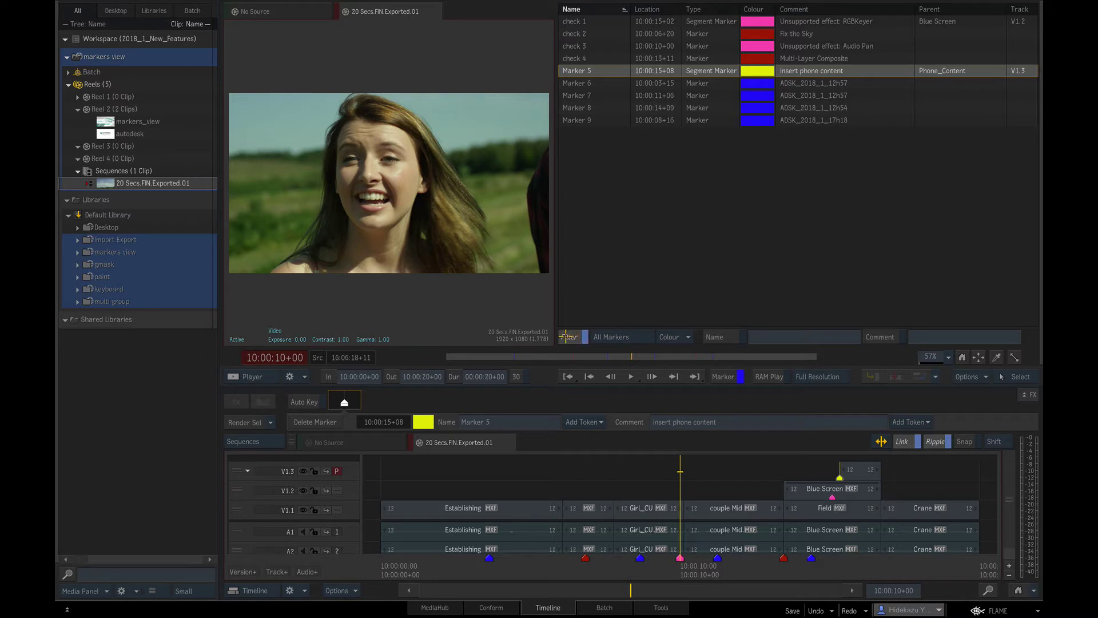
left_click(631, 337)
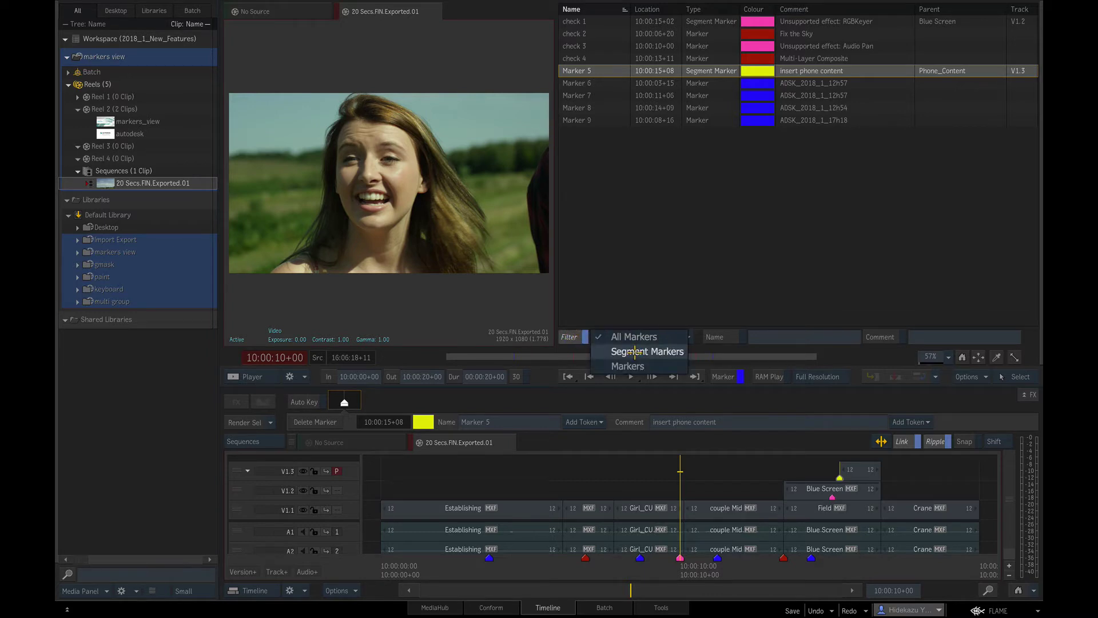
left_click(633, 351)
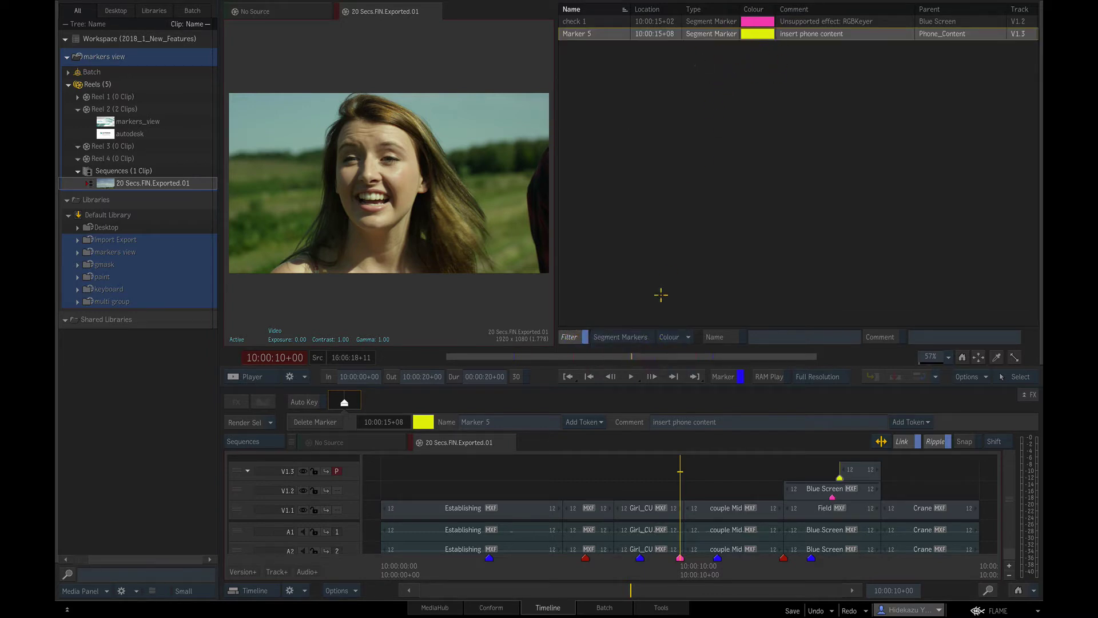
left_click(650, 337)
left_click(650, 349)
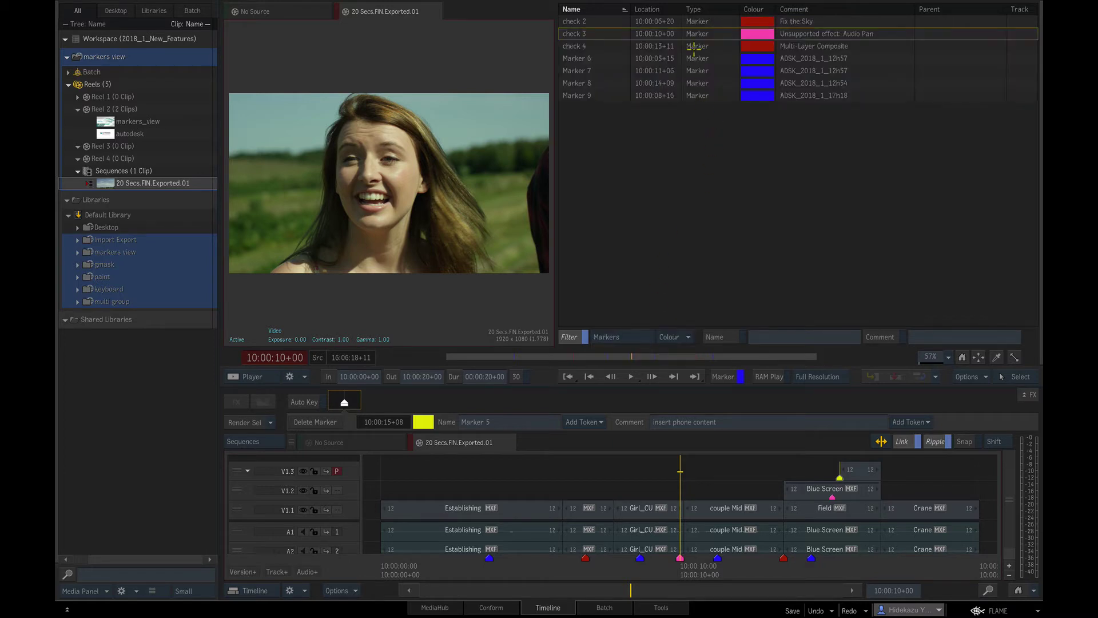
left_click(639, 336)
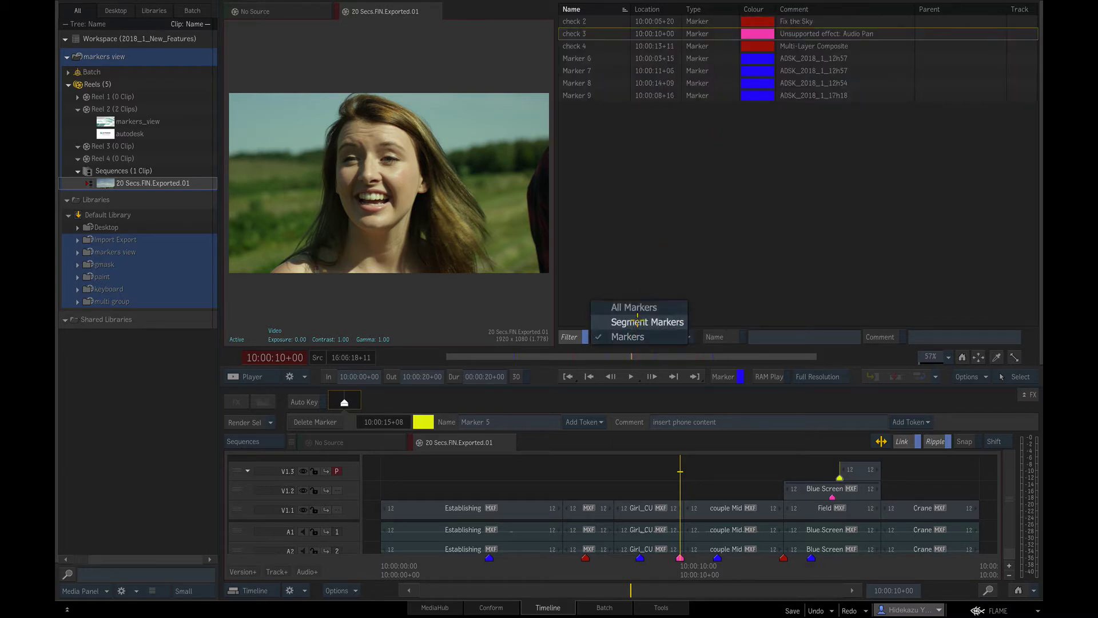
left_click(639, 312)
Step: Filter the marker list by blue, red, pink and yellow in turn, then return it to All Colours
left_click(686, 337)
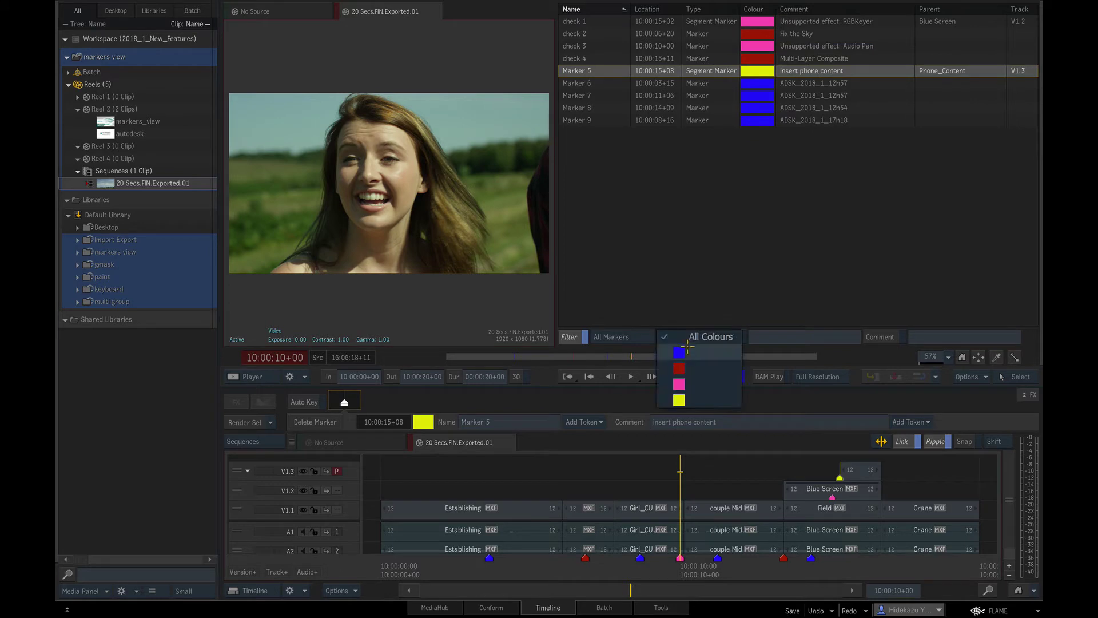
left_click(688, 359)
left_click(691, 337)
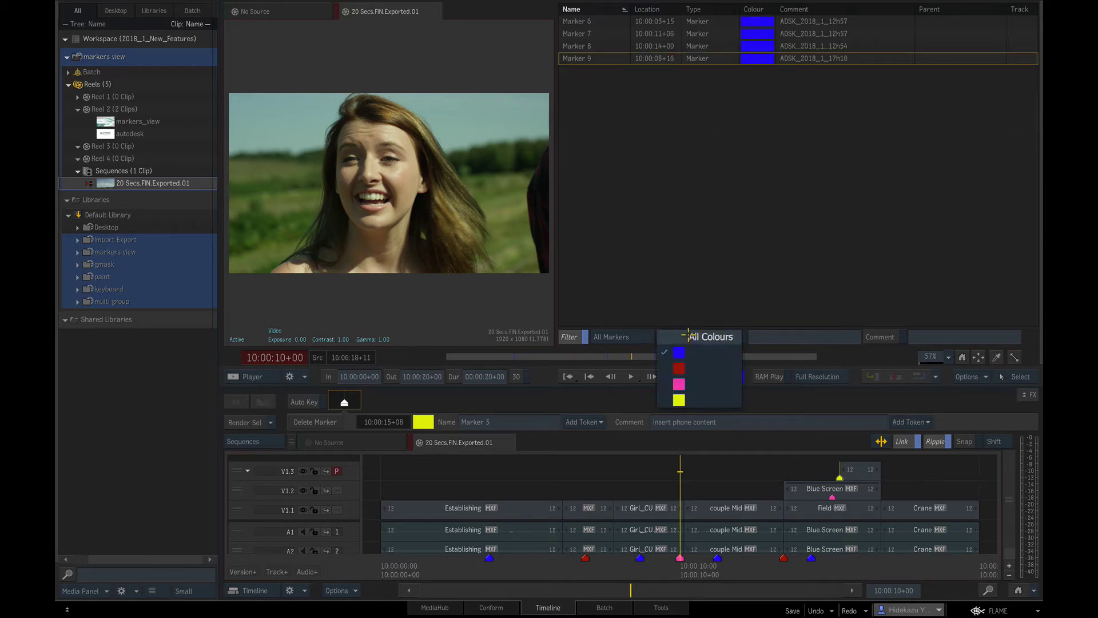
left_click(689, 367)
left_click(689, 337)
left_click(686, 384)
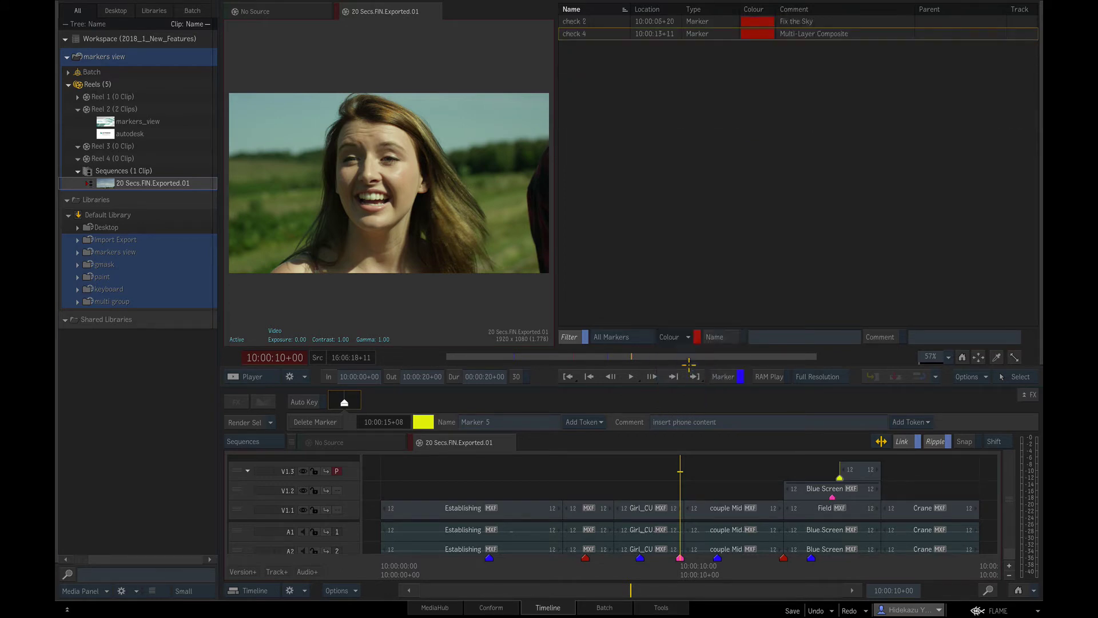
left_click(690, 336)
left_click(688, 398)
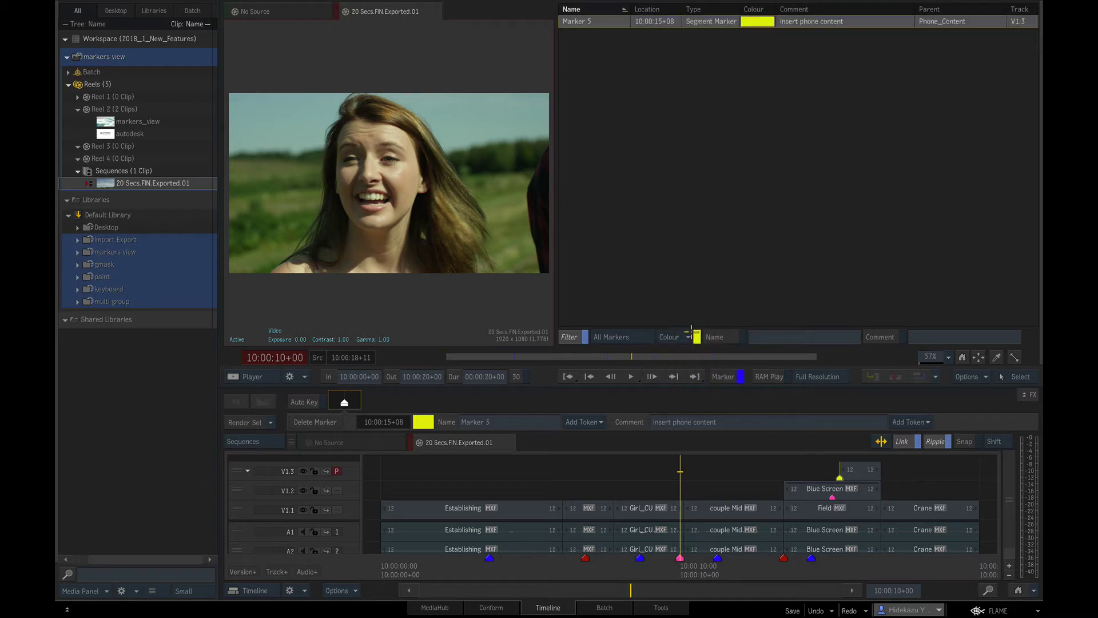
left_click(689, 337)
left_click(691, 338)
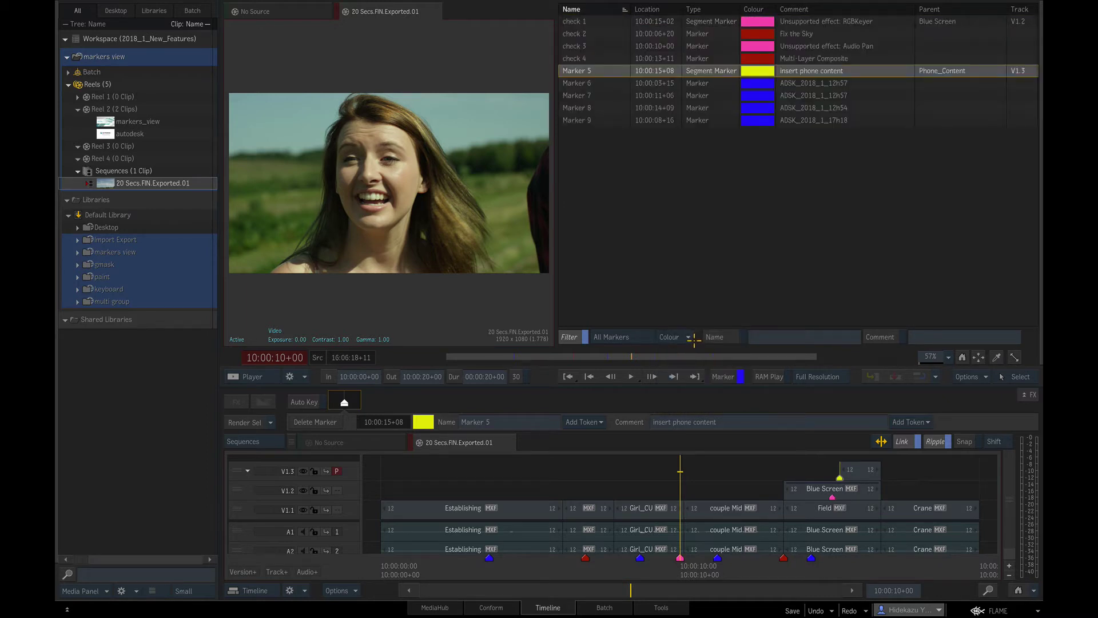
Step: Switch the marker list's Name and Comment filters on and back off
left_click(729, 337)
left_click(725, 337)
left_click(878, 337)
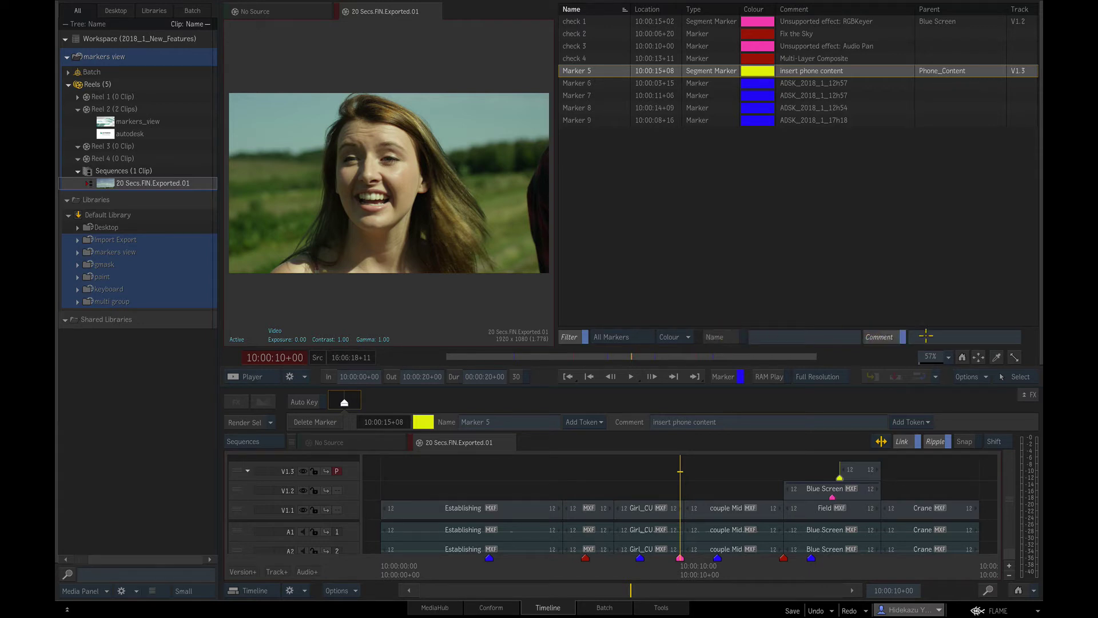
left_click(884, 337)
Step: Add two blue timeline markers to the sequence, one at 10:00:05+04 and another at 10:00:01+19
left_click_drag(564, 568, 539, 568)
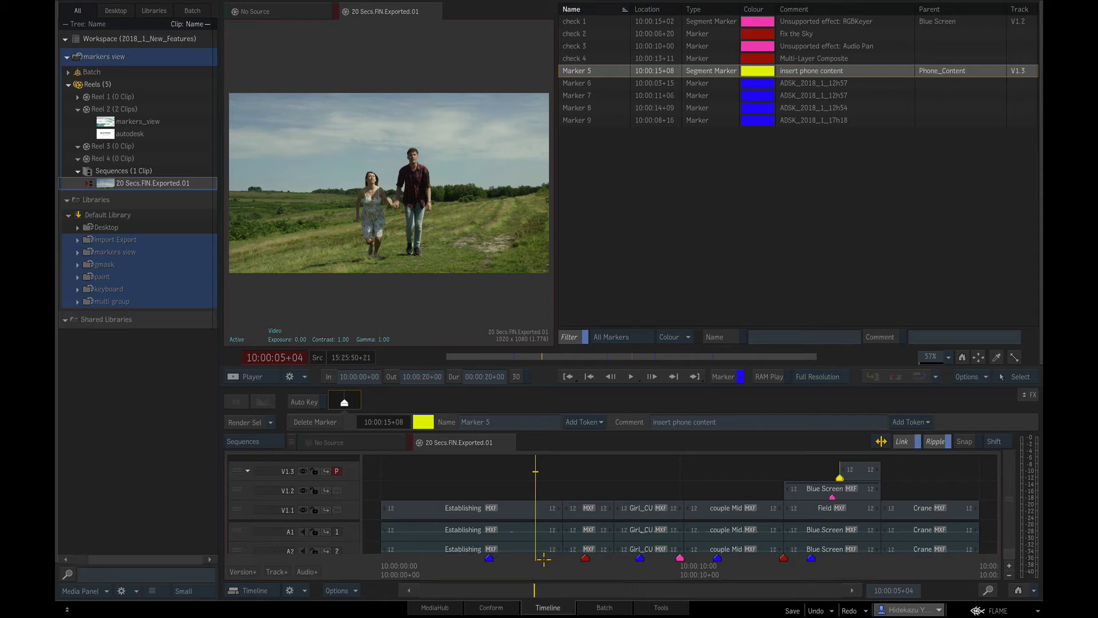
key("m")
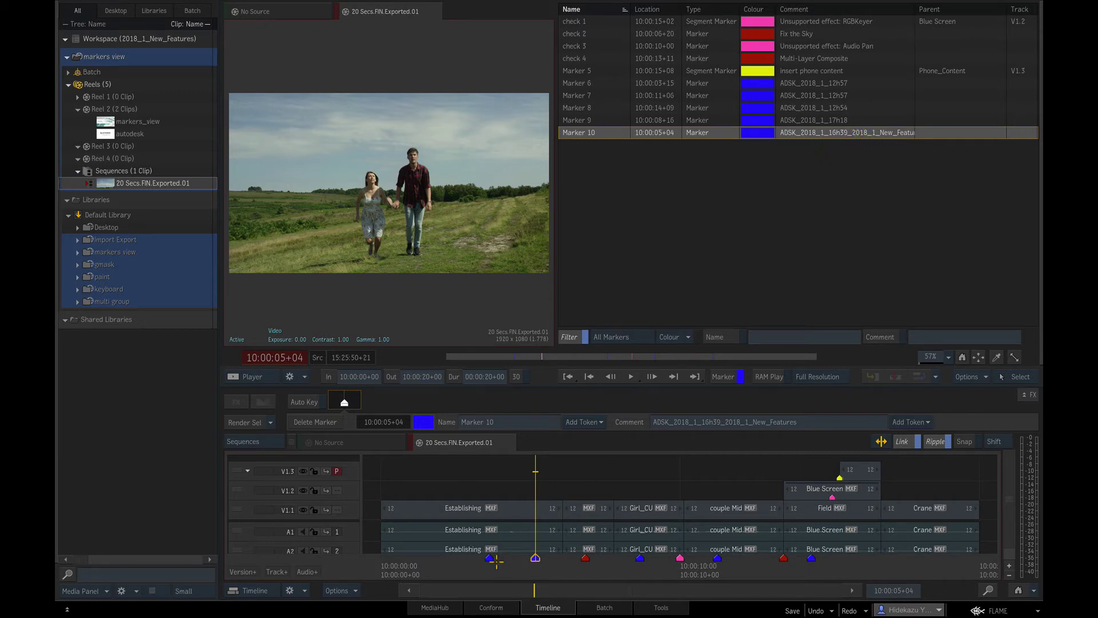
left_click_drag(496, 562, 434, 561)
key("m")
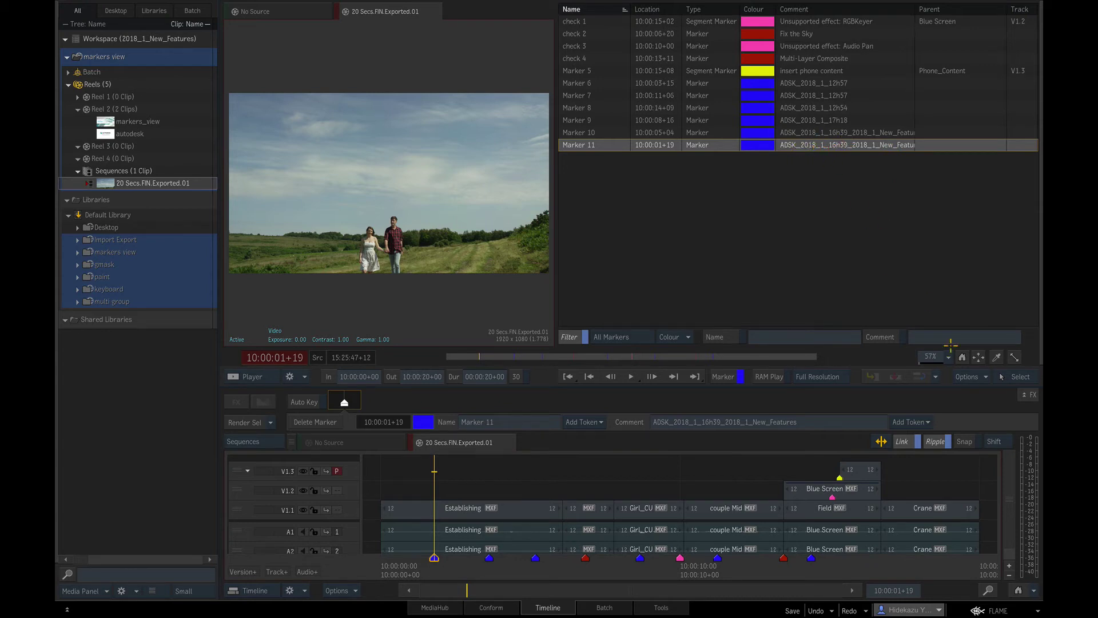
Step: Open the Timeline preferences and clear the user, time and project tokens from Default Marker Comment
left_click(1000, 608)
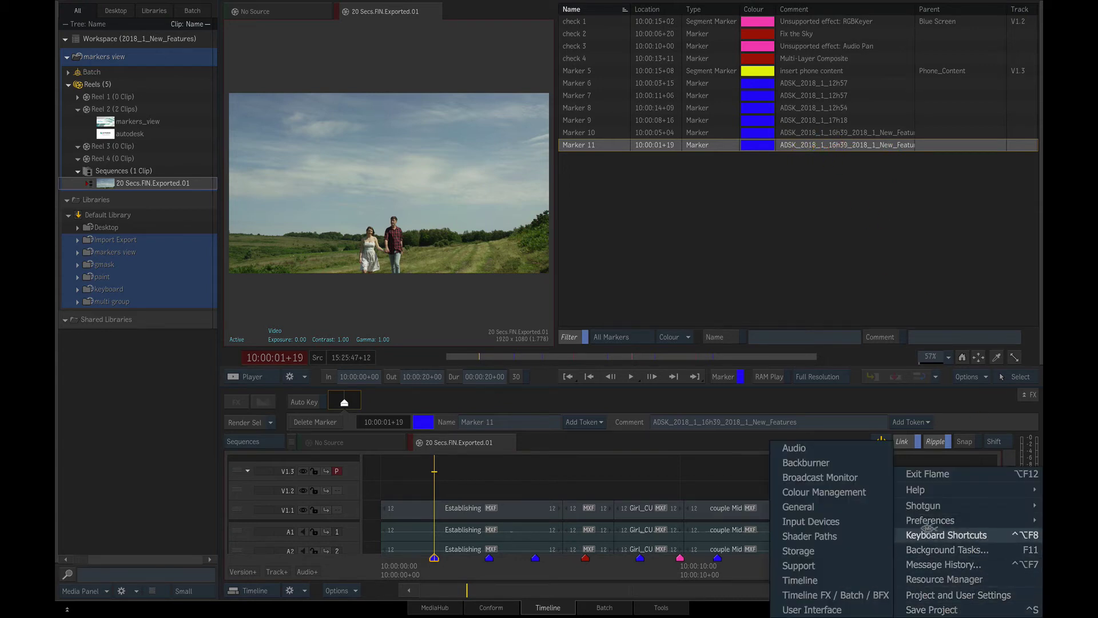
left_click(862, 575)
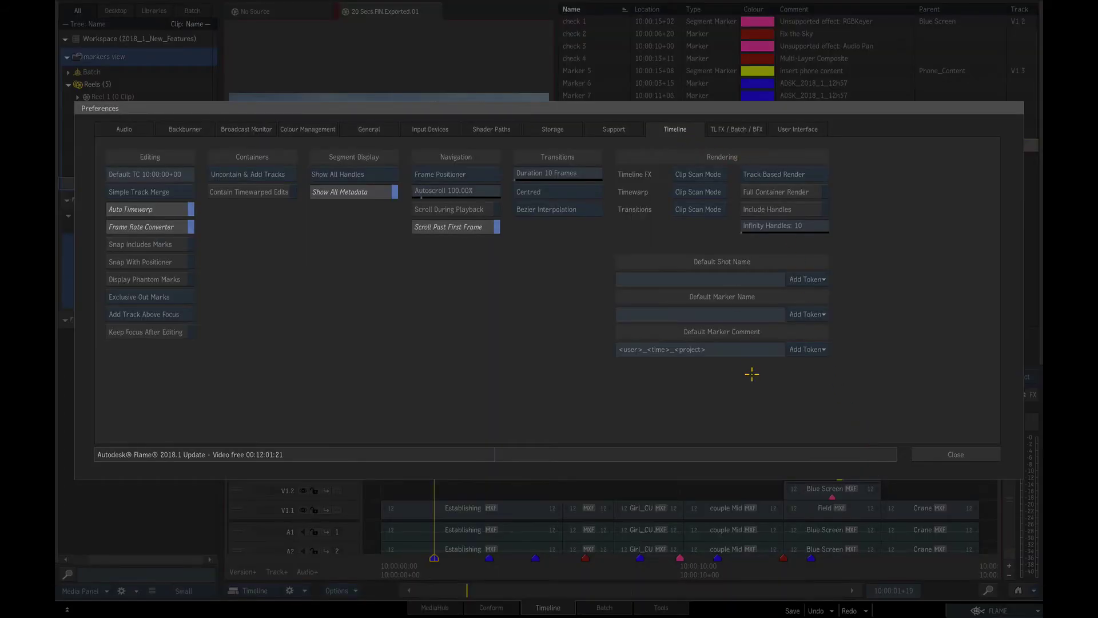
left_click(732, 349)
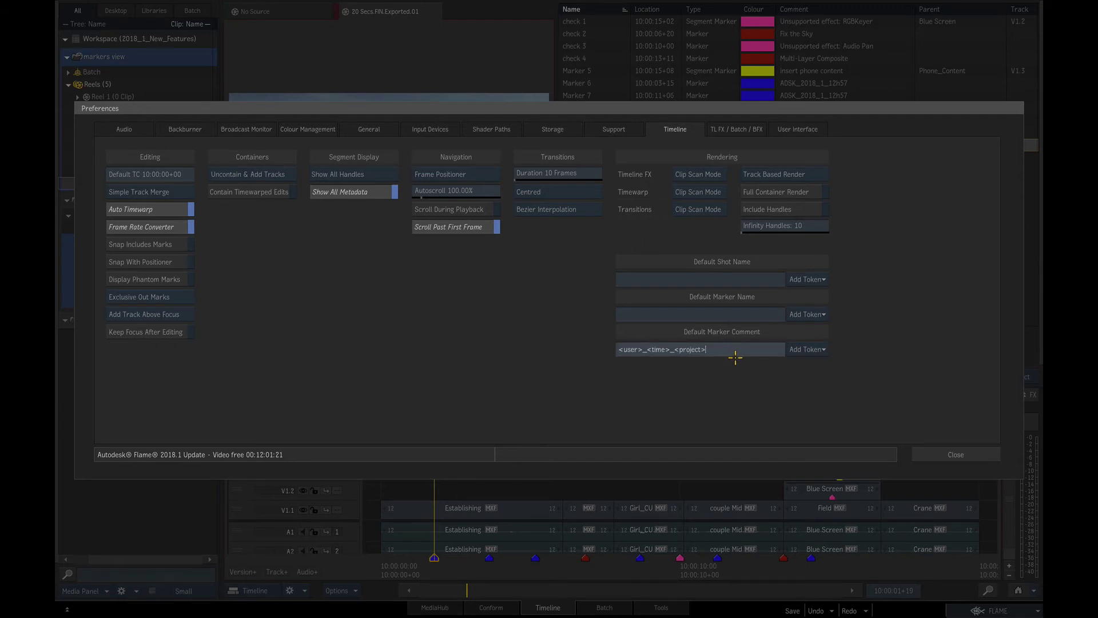
key("BackSpace")
key("BackSpace")
key("BackSpace")
key("BackSpace")
key("BackSpace")
key("BackSpace")
key("BackSpace")
key("Return")
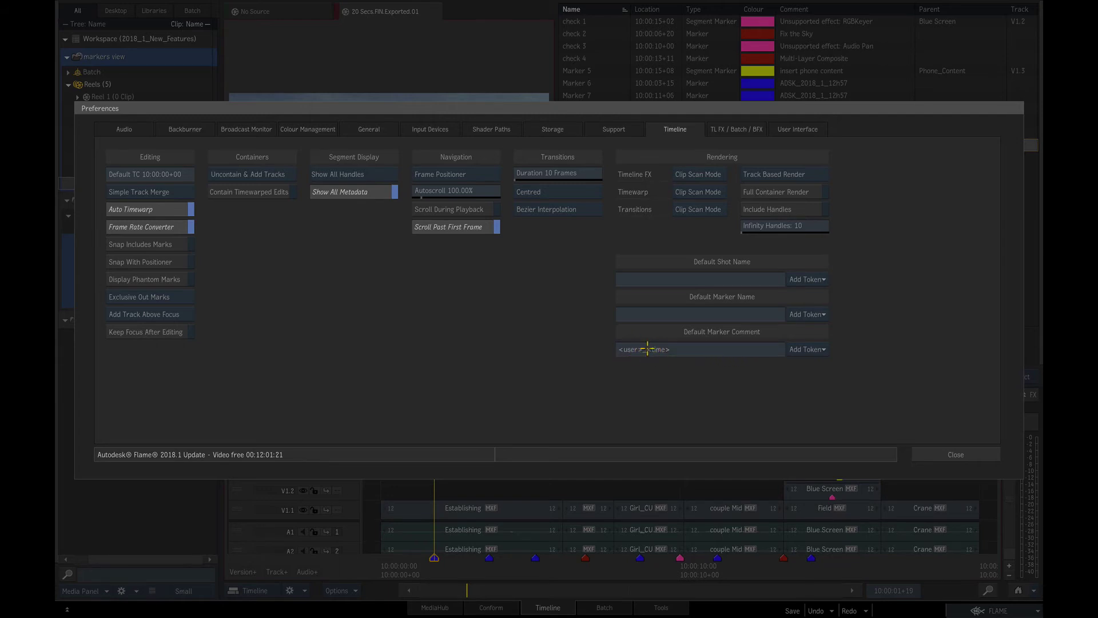
left_click(679, 349)
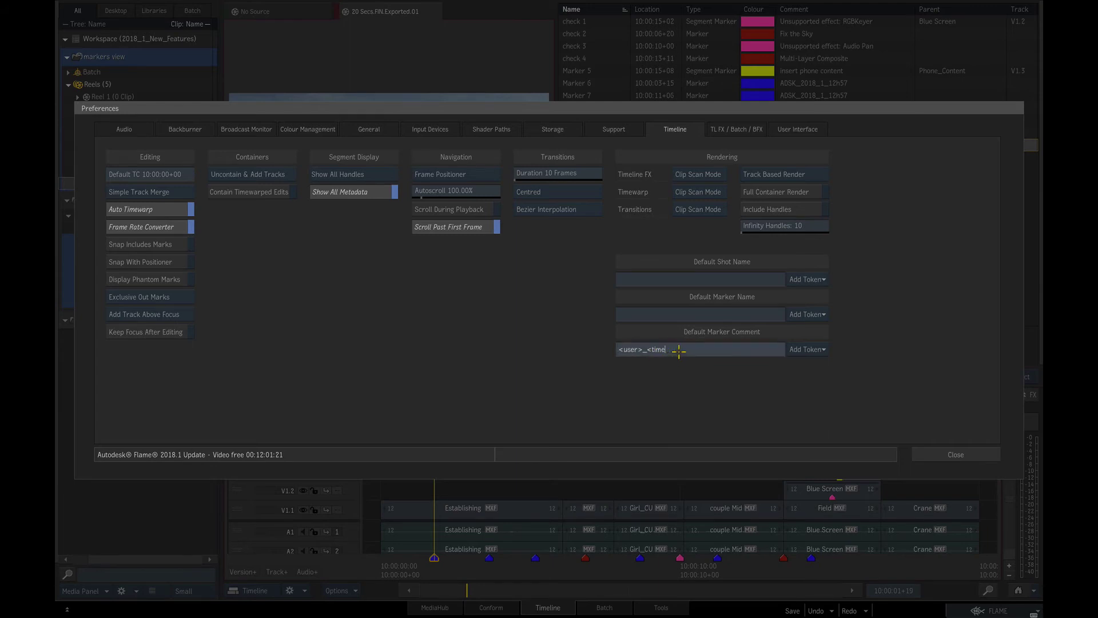
key("BackSpace")
key("BackSpace")
key("BackSpace")
key("BackSpace")
Step: Set Default Marker Comment to <DD>_<time> using the Day and Time tokens, and close the preferences
left_click(808, 349)
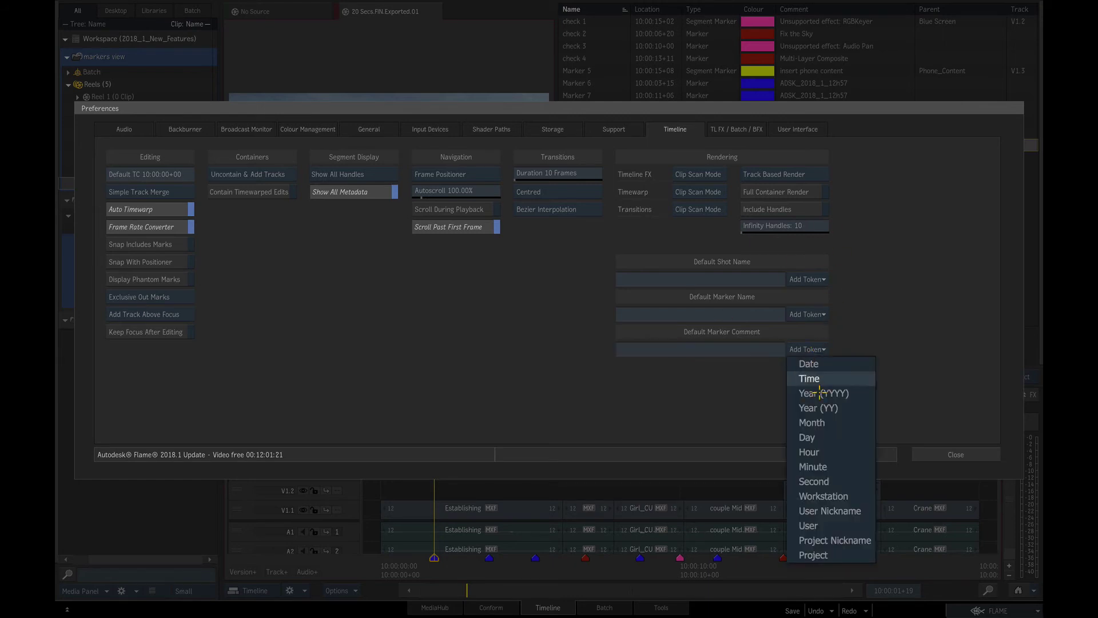
left_click(841, 438)
left_click(697, 348)
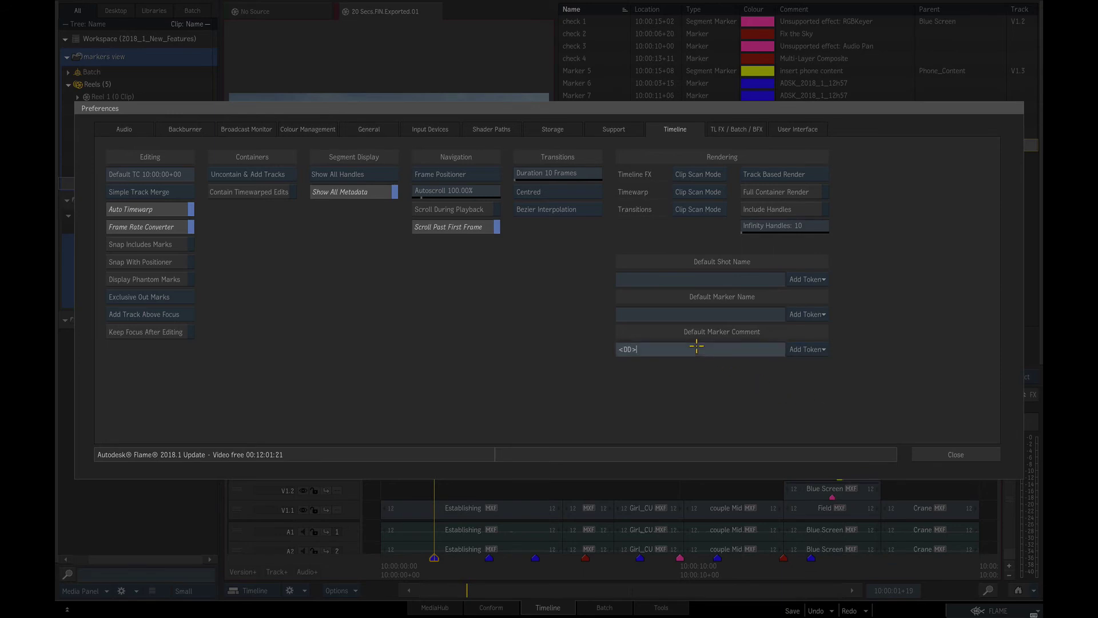
type("_")
left_click(818, 348)
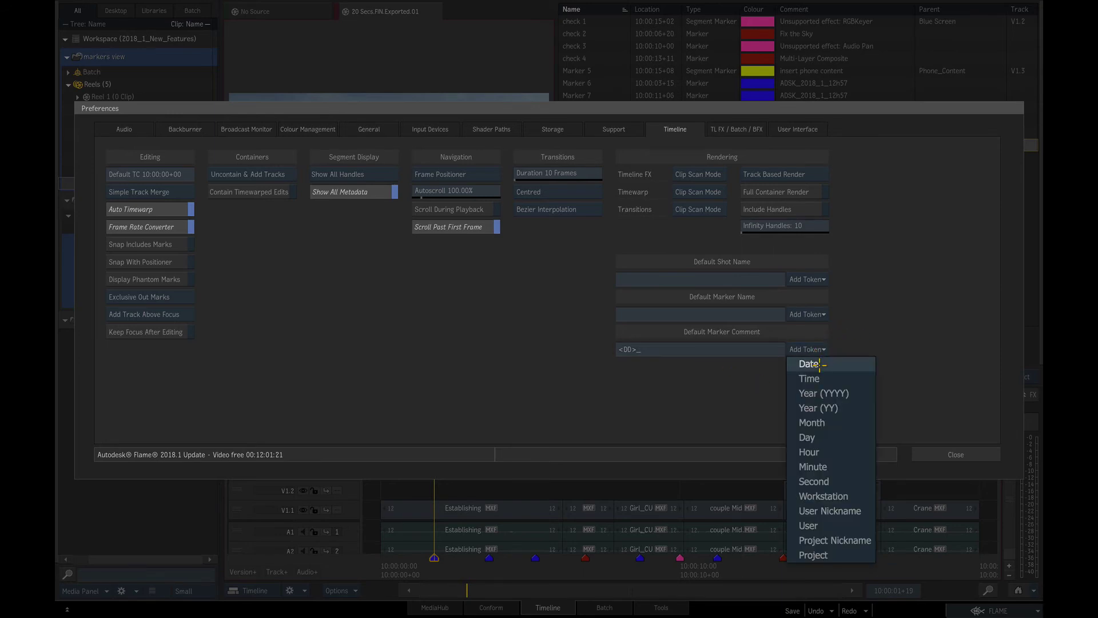
left_click(812, 378)
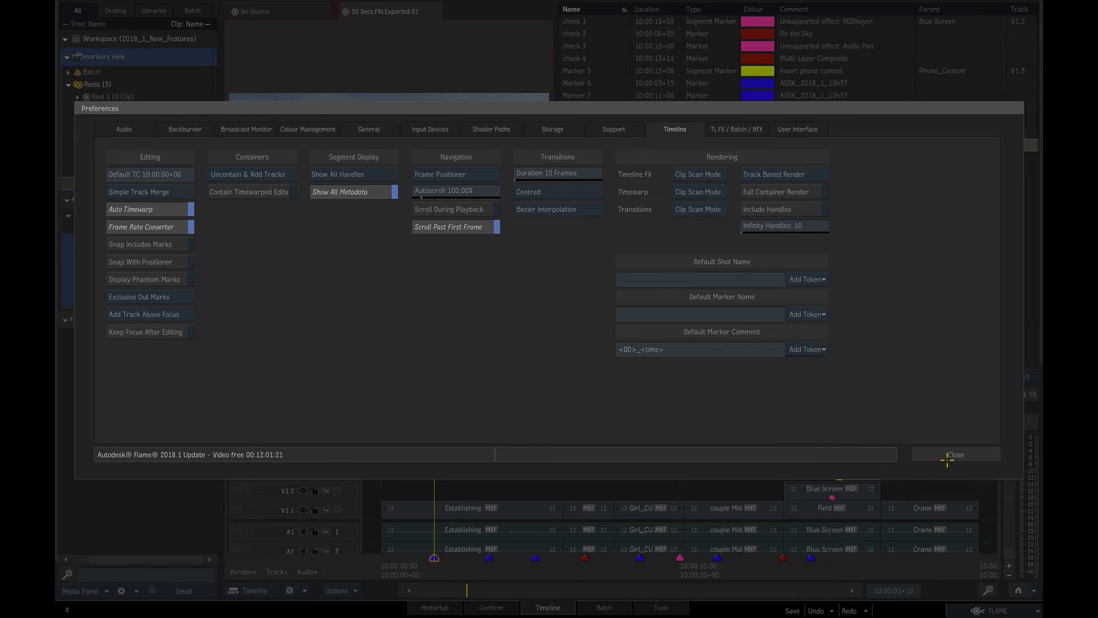
left_click(947, 458)
Step: Add two timeline markers to the sequence, one at 10:00:06+02 and another at 10:00:07+17
left_click(560, 572)
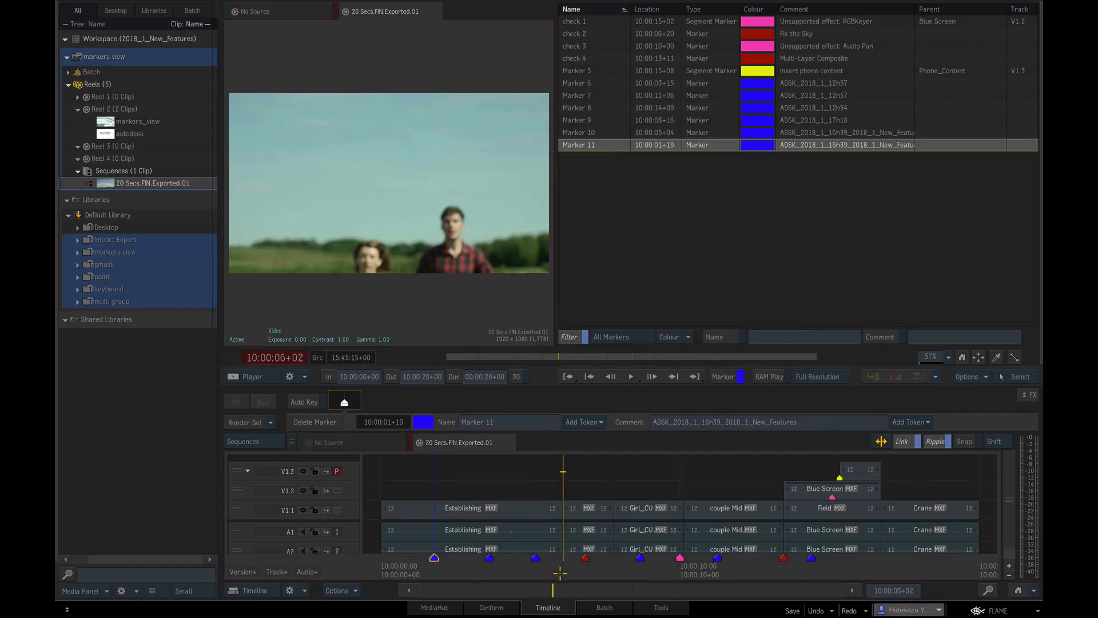
key("m")
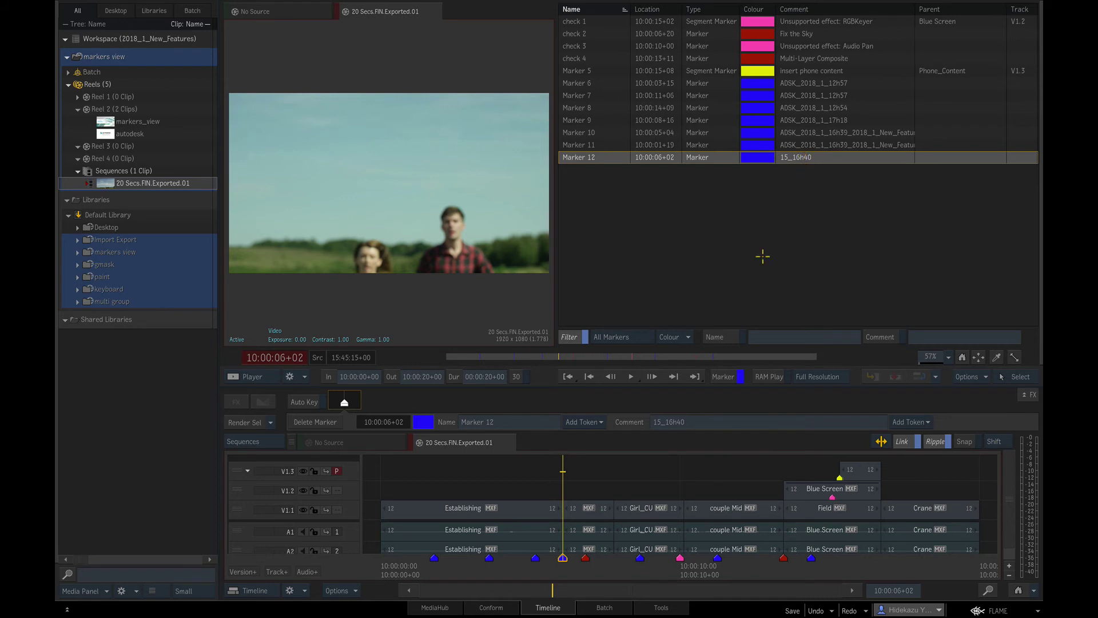
left_click(612, 576)
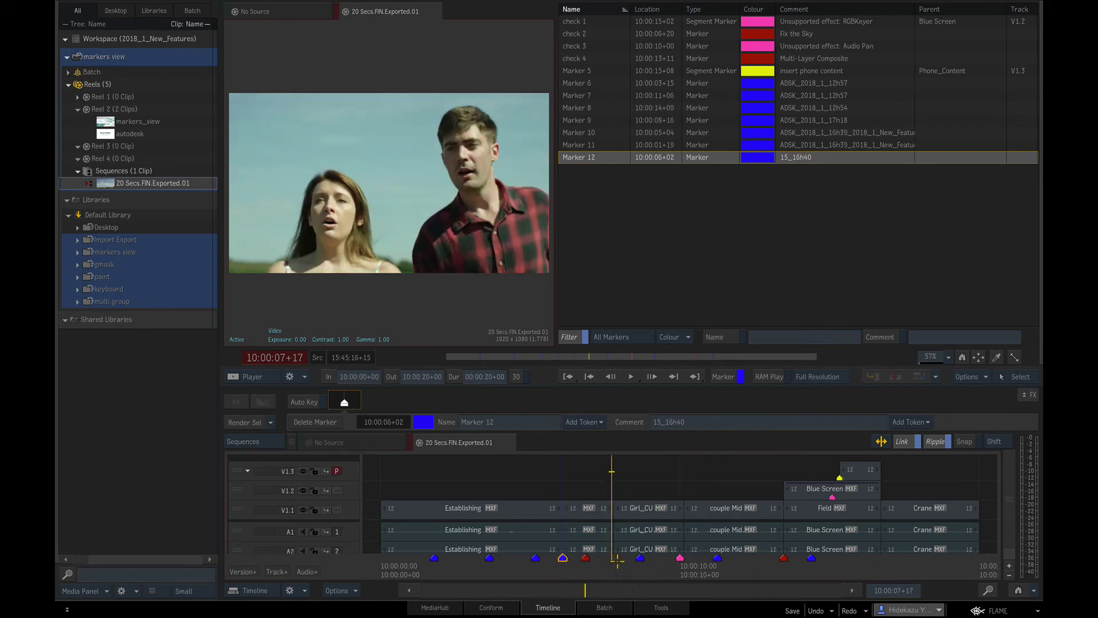
key("m")
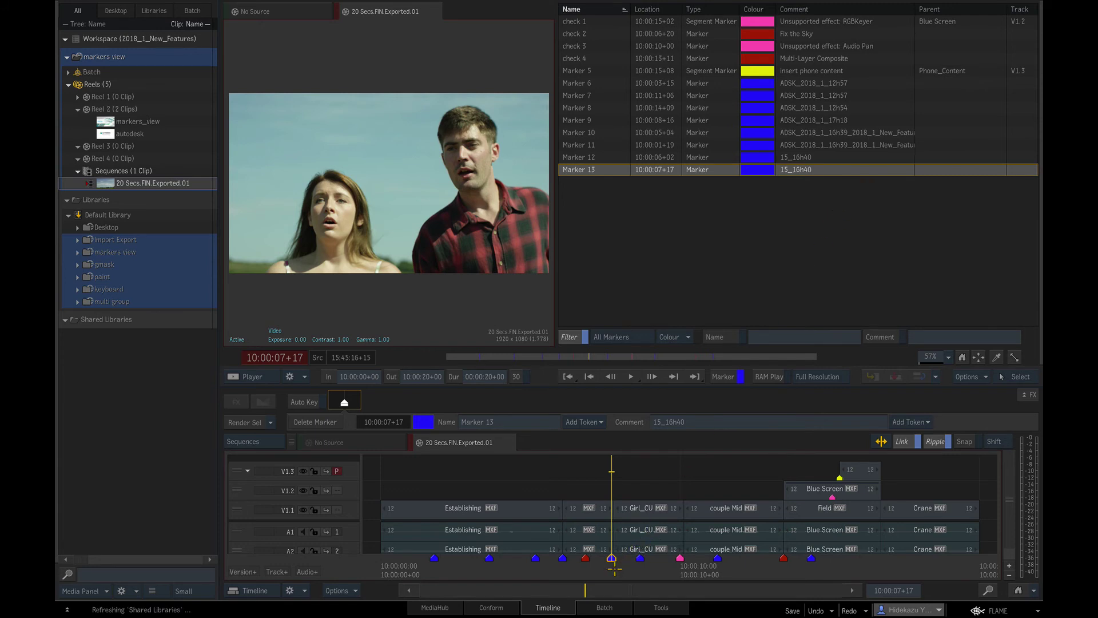
Step: Add a video track V1.4 above the others and apply a Burn-in Metadata effect to its gap
left_click_drag(614, 569, 478, 569)
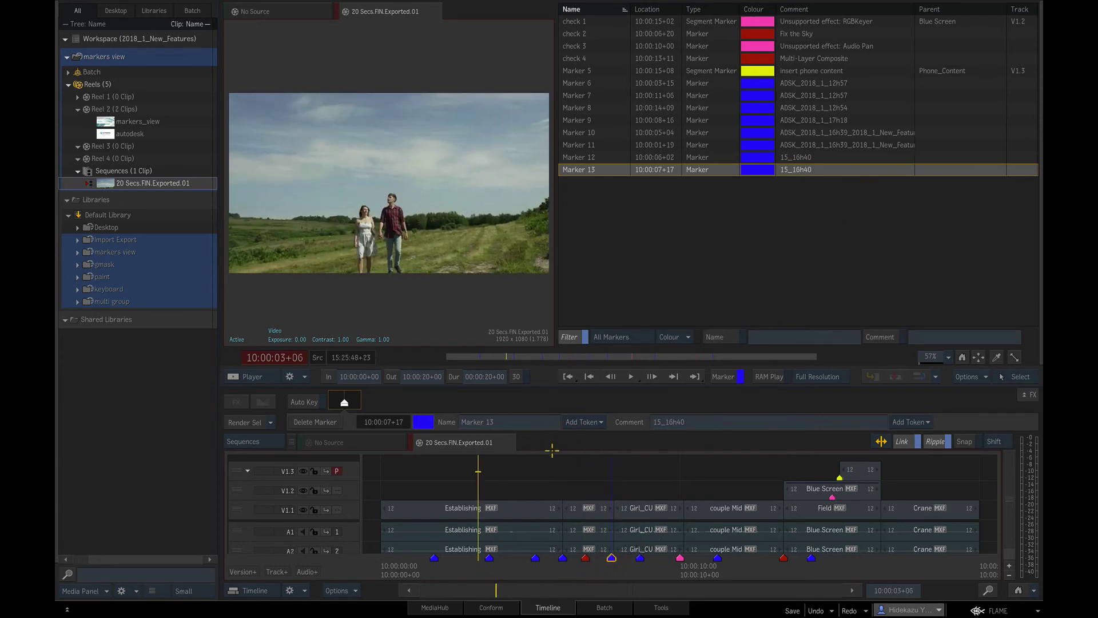
key("ctrl+t")
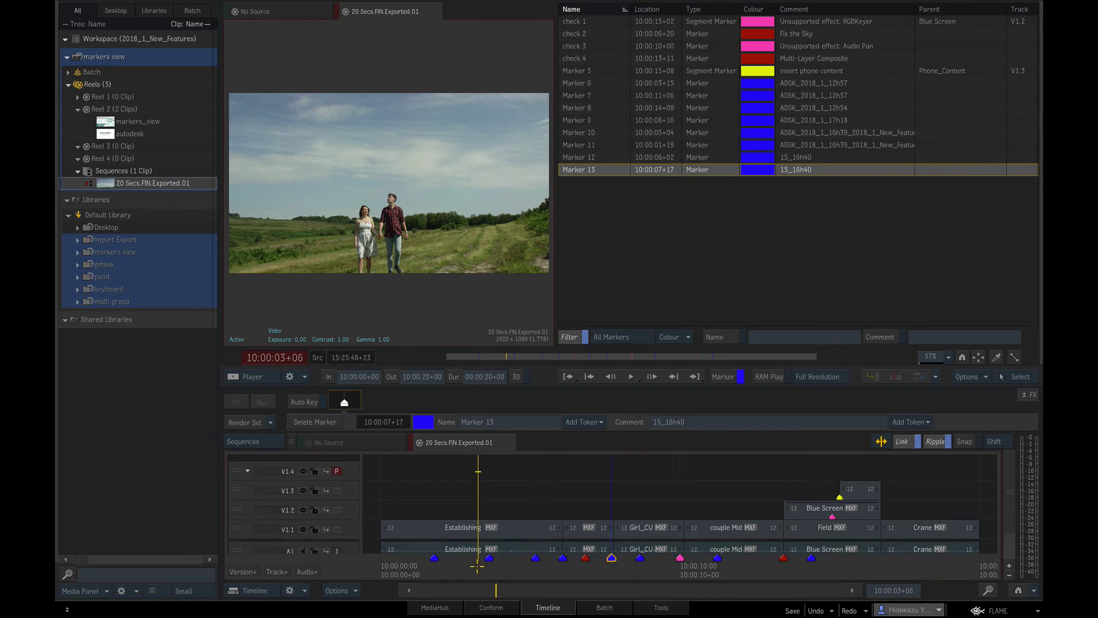
left_click(487, 478)
left_click(236, 402)
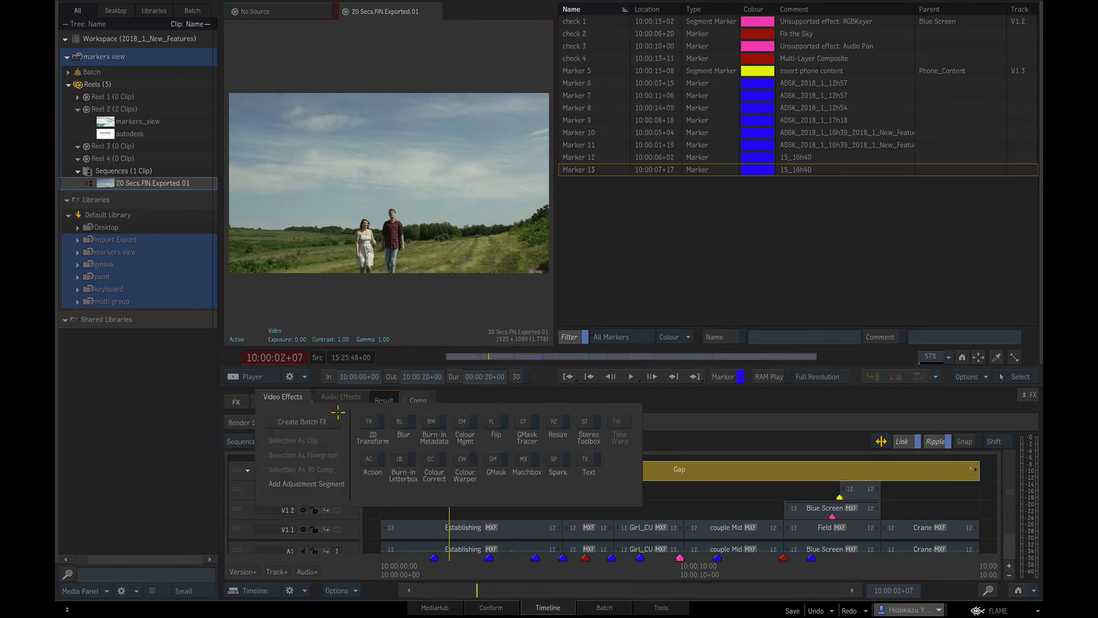
left_click(432, 421)
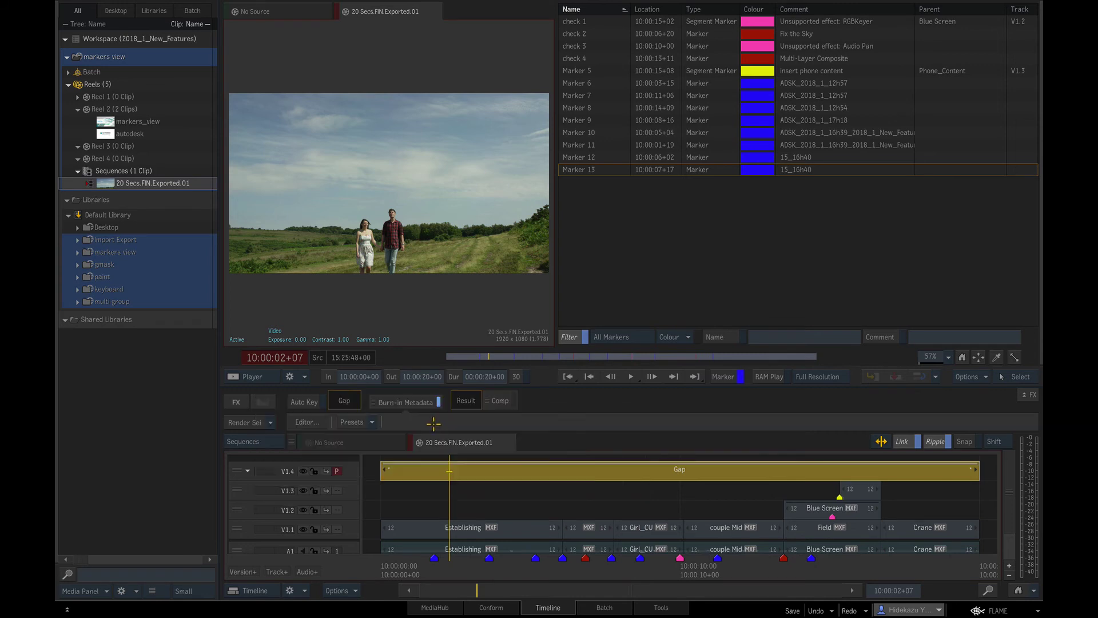
Step: Open the Burn-in Metadata editor and add a Marker layer
double_click(414, 401)
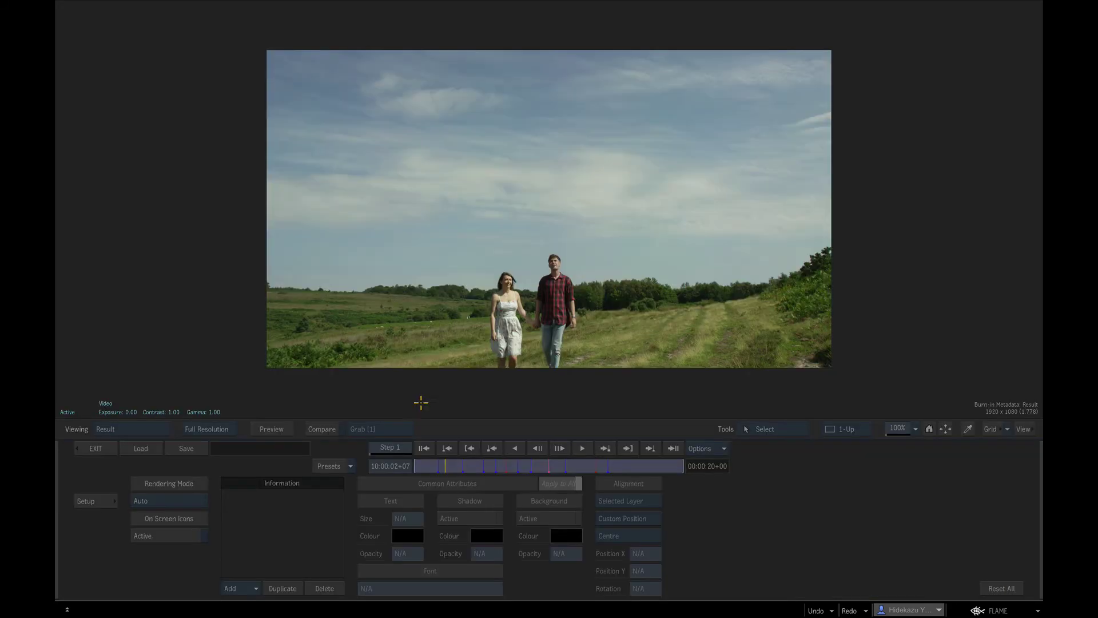
left_click(447, 467)
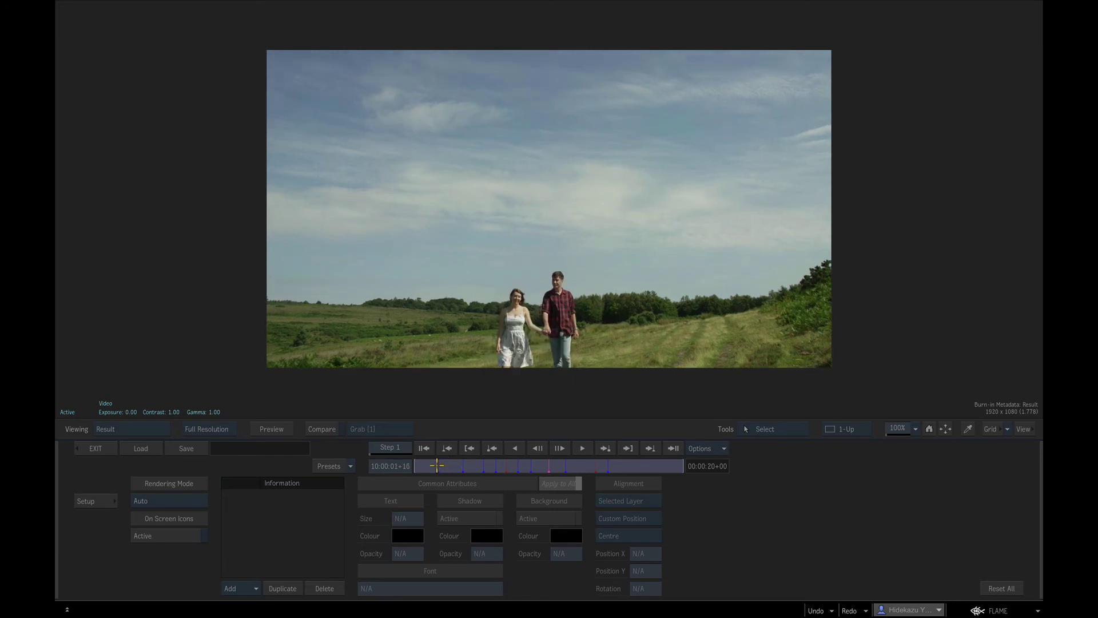
left_click(444, 467)
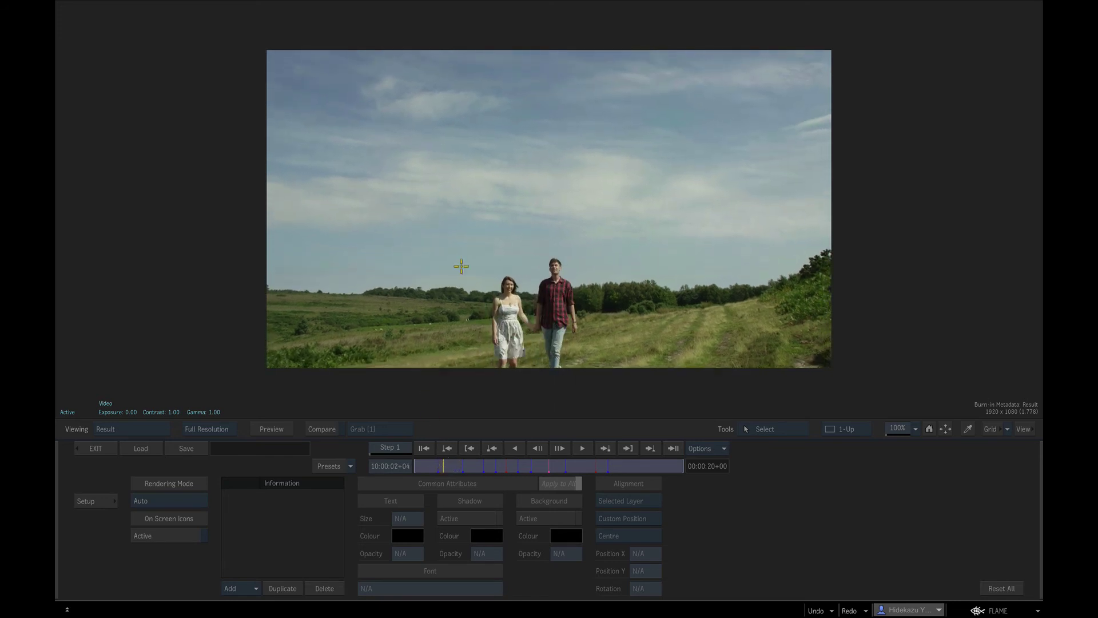
left_click(246, 587)
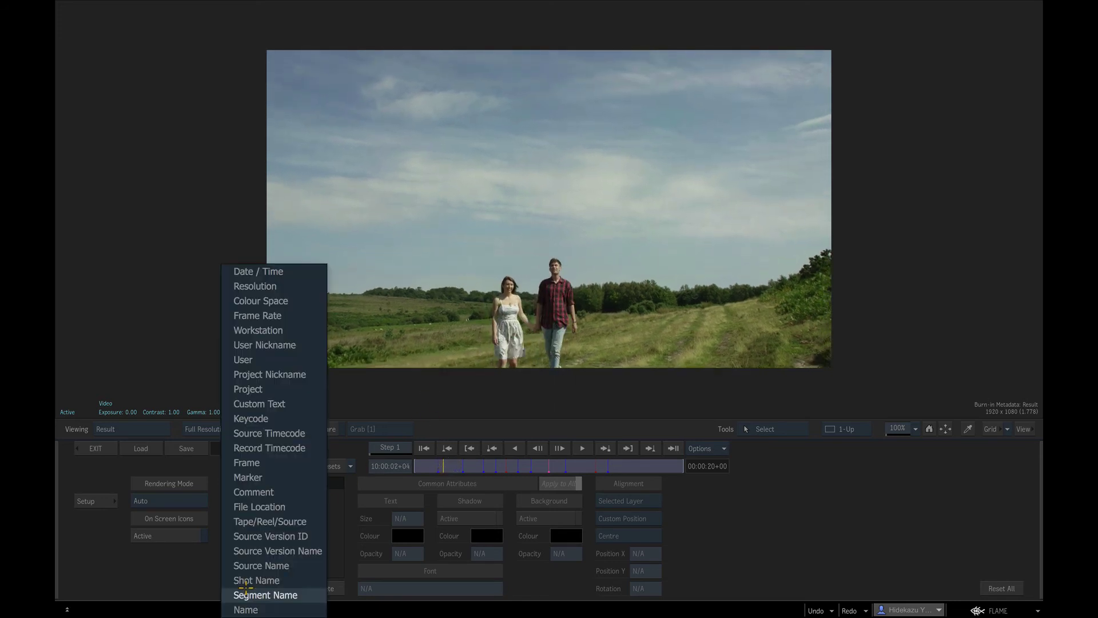
left_click(275, 481)
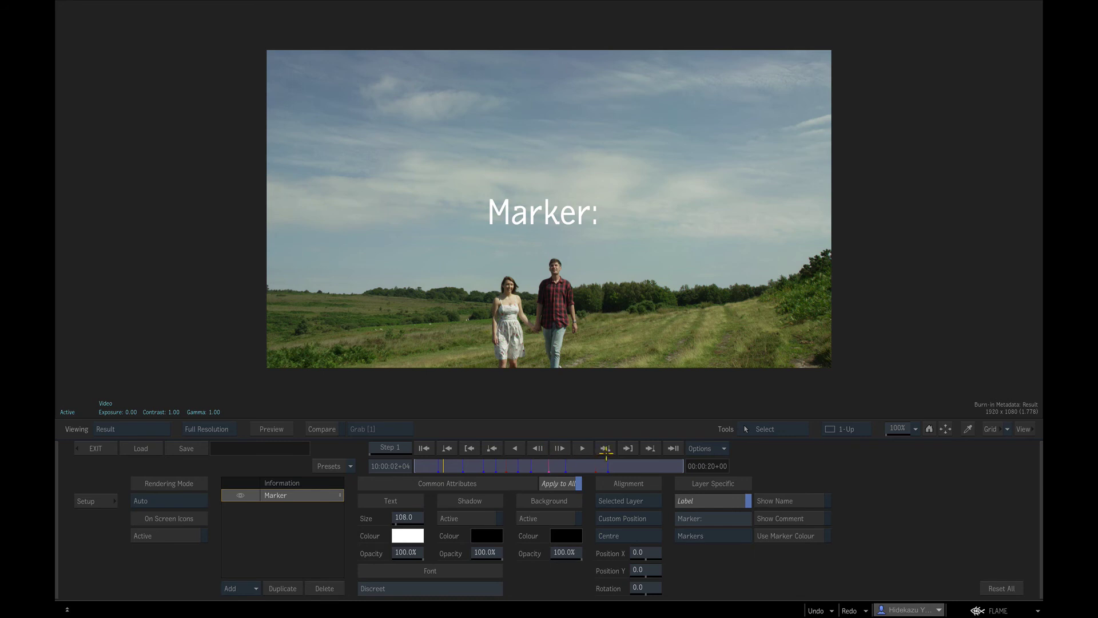
Step: Go to the marker at 10:00:03+15 and switch the layer's Show Name and Show Comment options on and back off
left_click(642, 447)
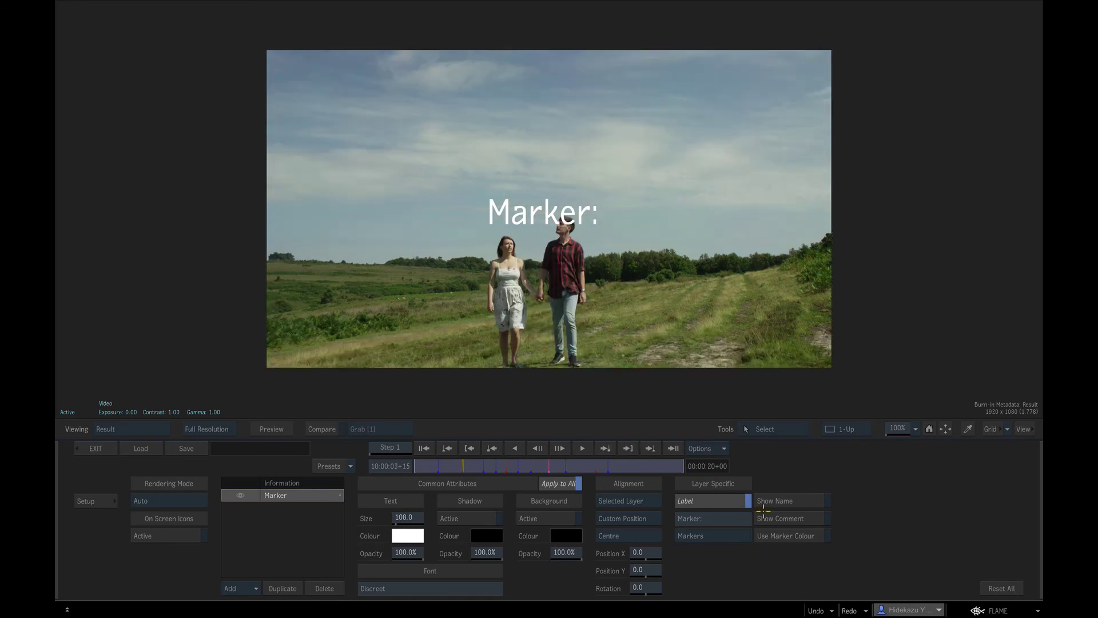
left_click(800, 501)
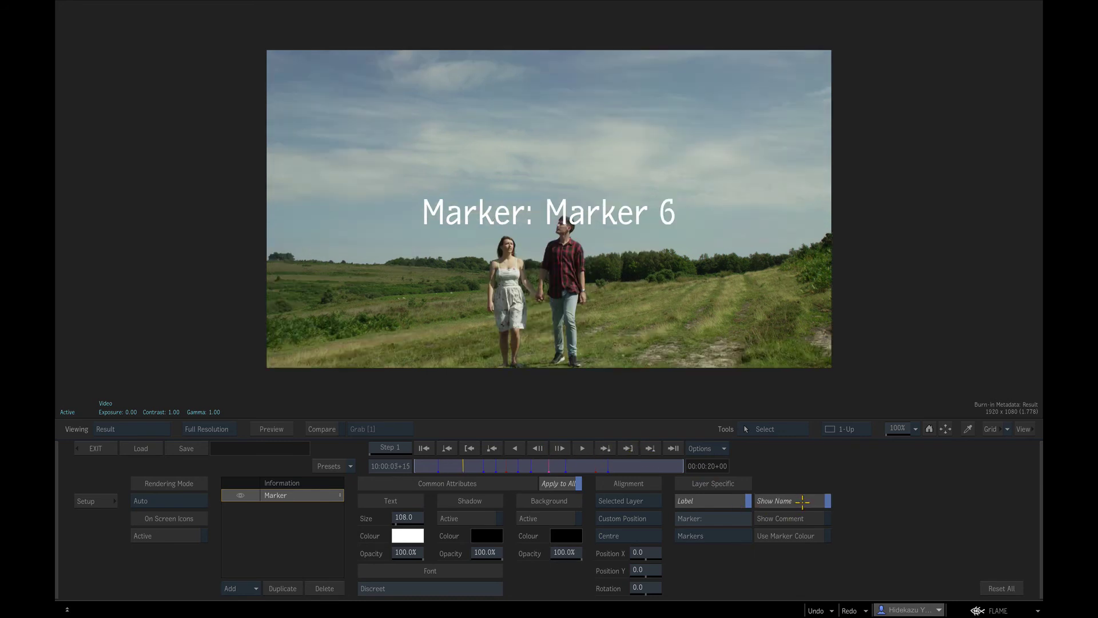
left_click(802, 501)
left_click(802, 501)
left_click(803, 501)
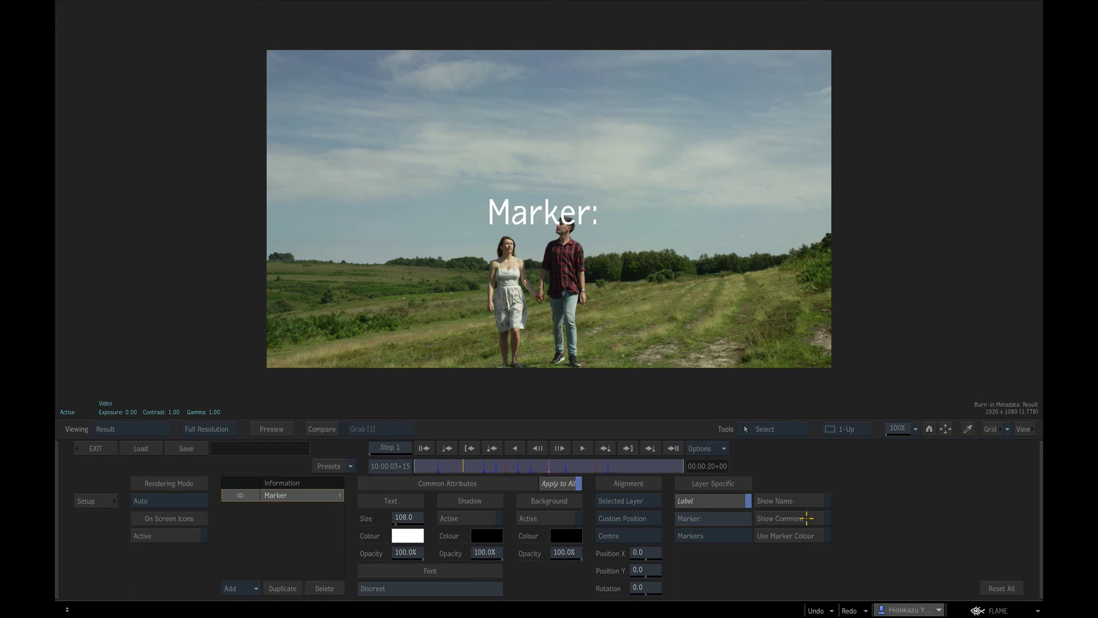
left_click(806, 518)
left_click(804, 518)
Step: Enable Use Marker Colour and Show Comment for the Marker layer
left_click(805, 536)
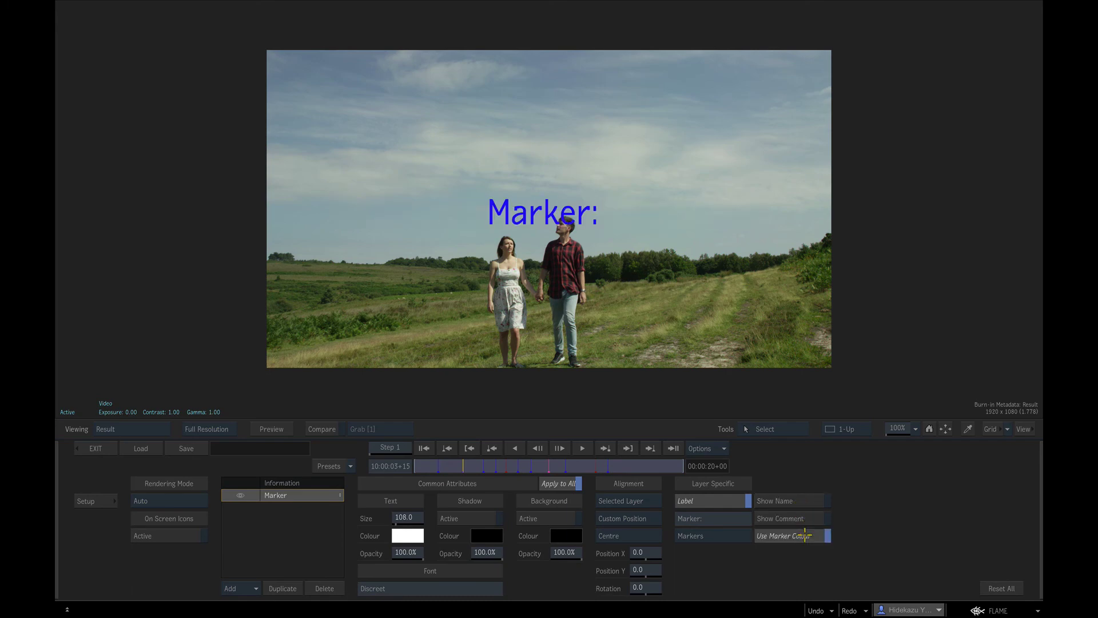
left_click(806, 518)
left_click(806, 519)
left_click(806, 518)
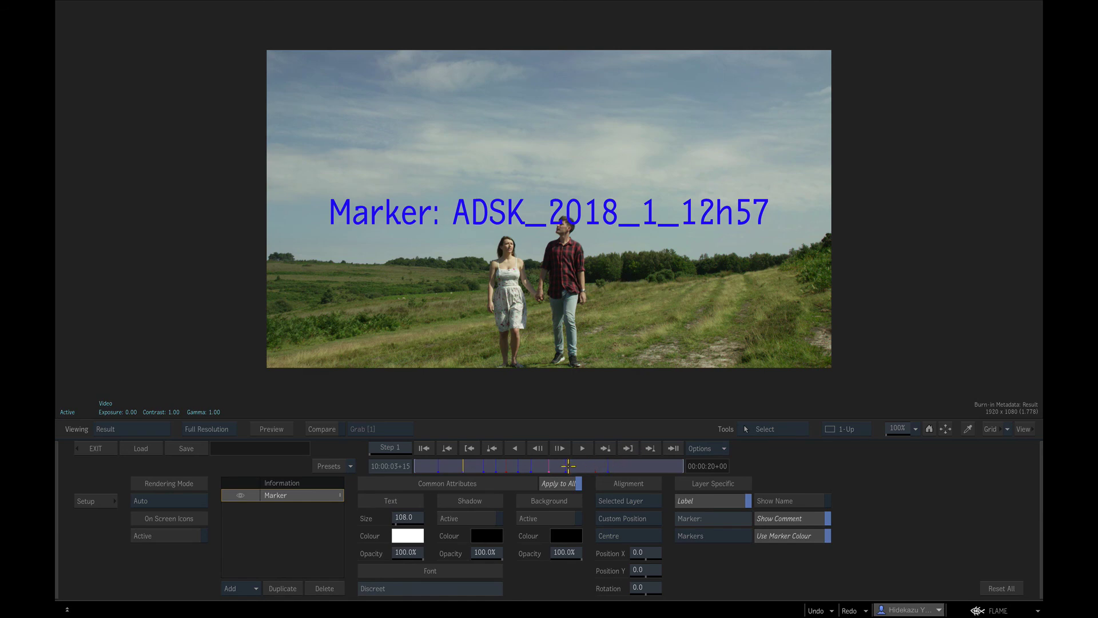
Step: Move to about 10:00:09+05 and step through the following markers to 10:00:13+11, checking their burned-in comments and colours
left_click(542, 466)
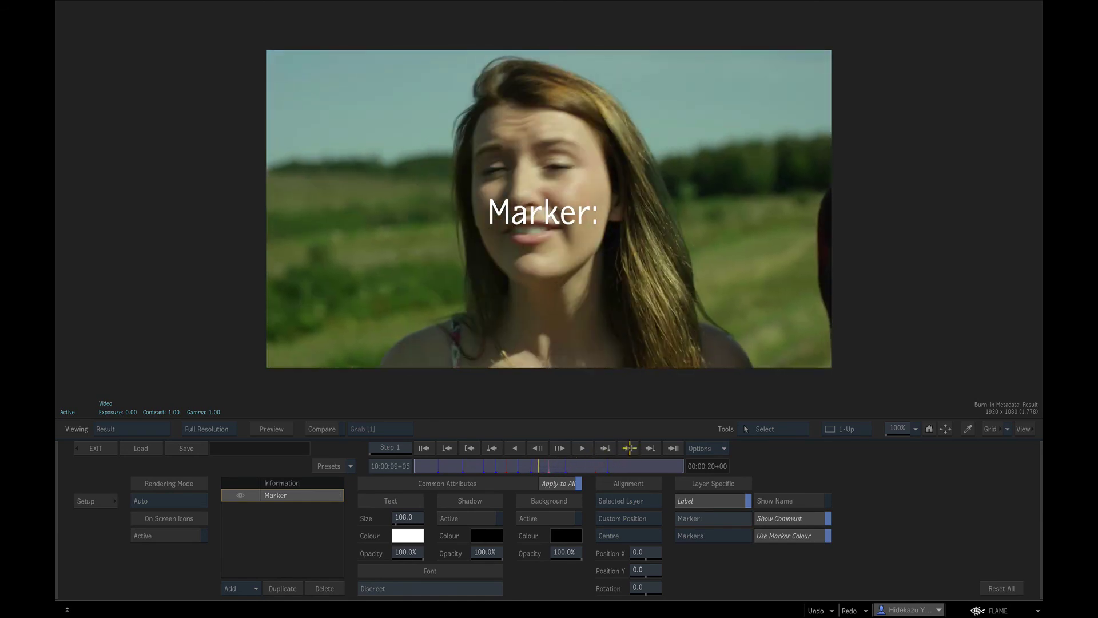
left_click(647, 447)
left_click(646, 448)
left_click(643, 448)
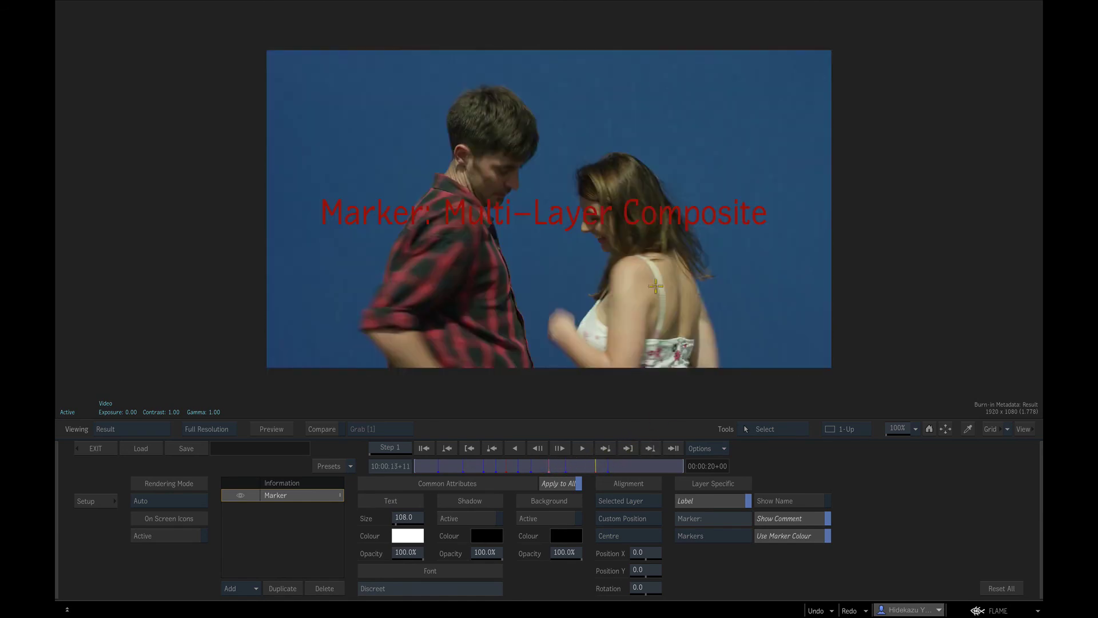
Step: Exit the Burn-in Metadata editor and add a segment marker to the V1.4 gap at 10:00:07+12
left_click(97, 448)
left_click_drag(518, 569, 605, 569)
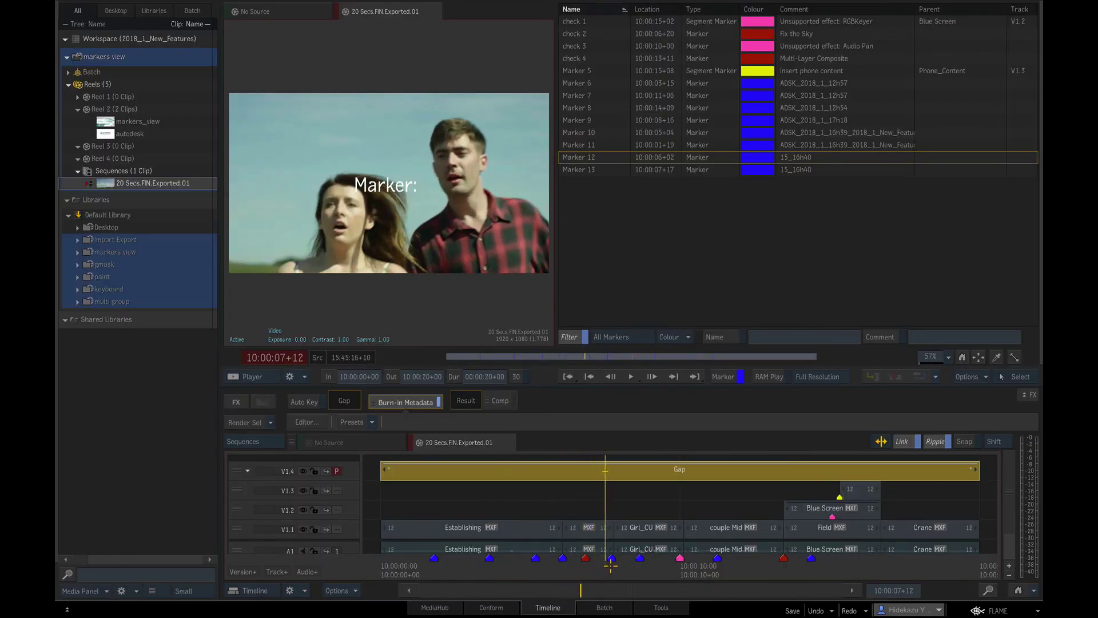
key("m")
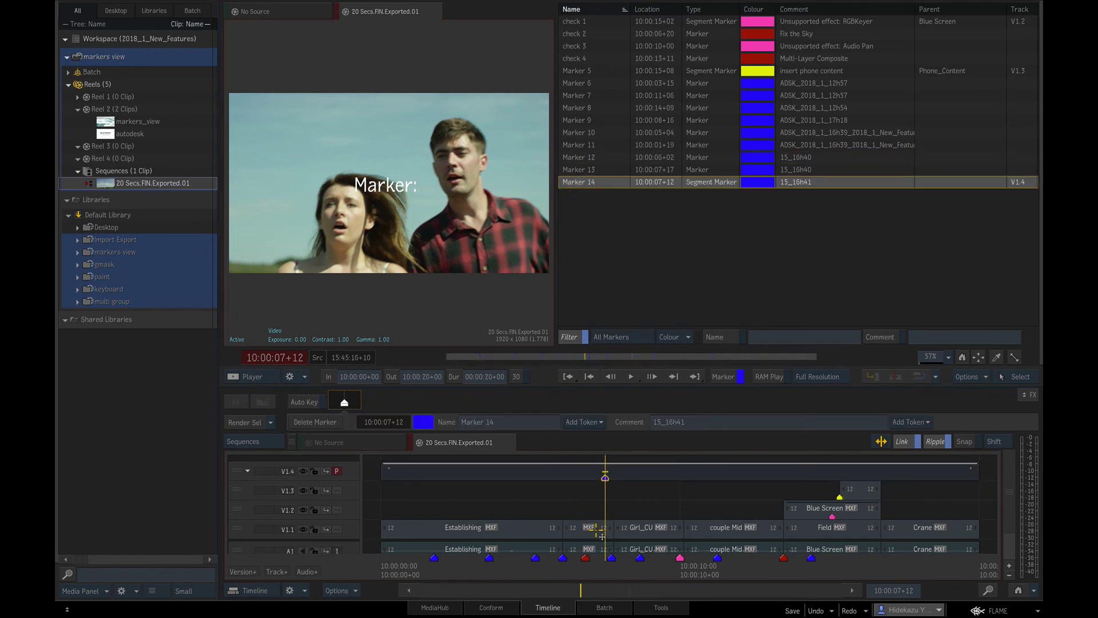
Step: Jump back and forth through the timeline markers to review each burned-in marker comment in the player, stopping at 10:00:08+16
key("shift+Down")
key("shift+Down")
key("shift+Down")
key("shift+Down")
key("shift+Down")
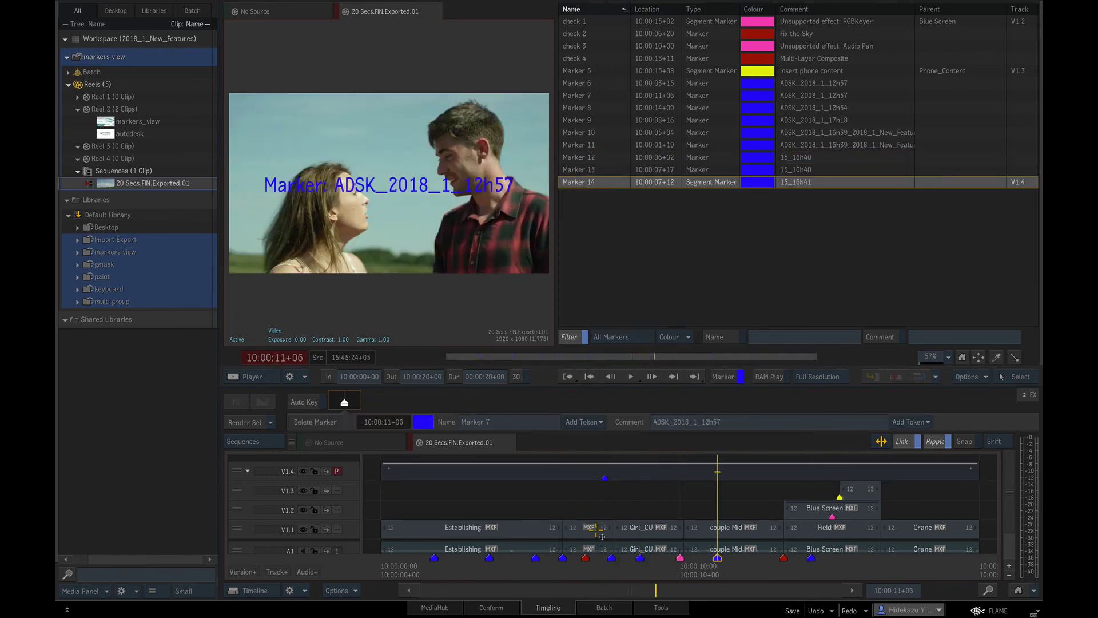
key("shift+Down")
key("shift+Down")
key("shift+Down")
key("shift+Down")
key("shift+Down")
key("shift+Down")
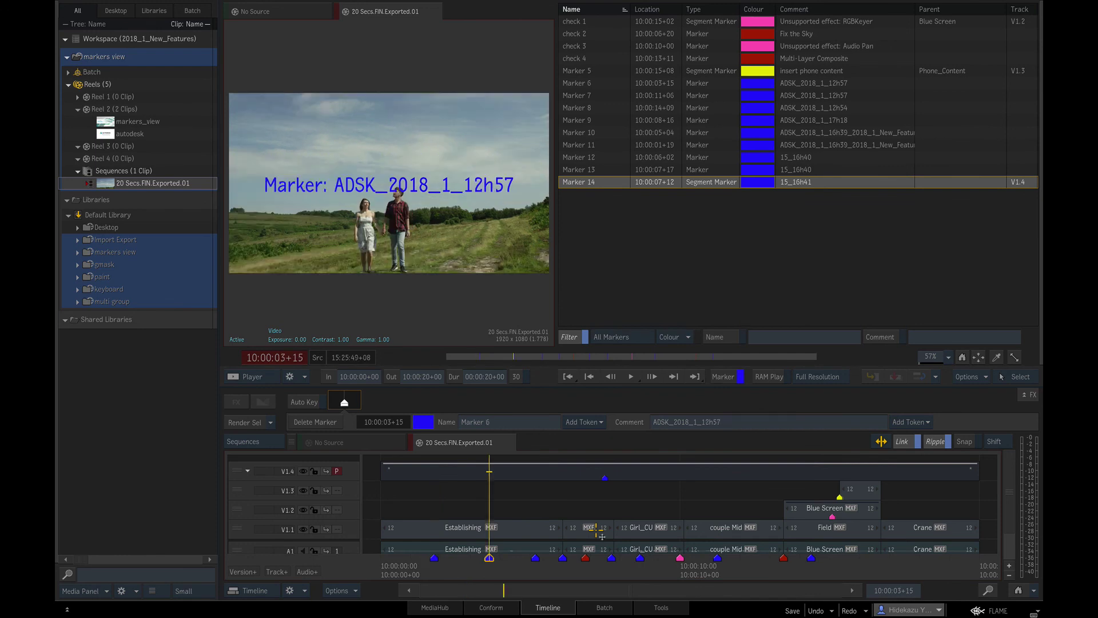
key("shift+Up")
key("shift+Up")
key("shift+Up")
key("shift+Up")
key("shift+Up")
key("shift+Up")
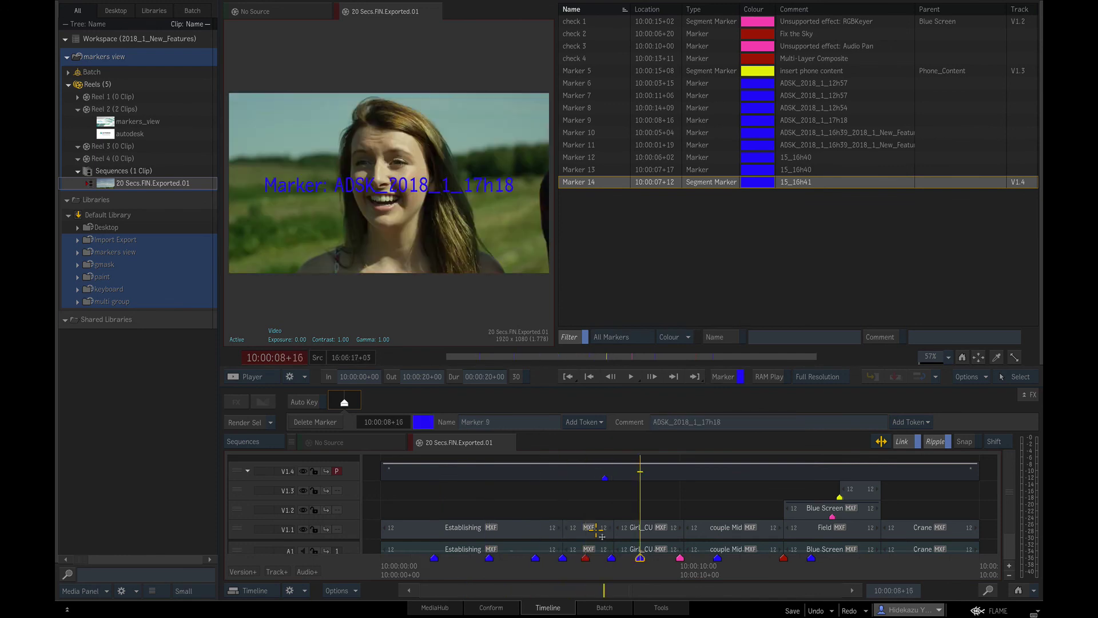
key("shift+Up")
key("shift+Up")
key("shift+Up")
key("shift+Up")
key("shift+Up")
key("shift+Up")
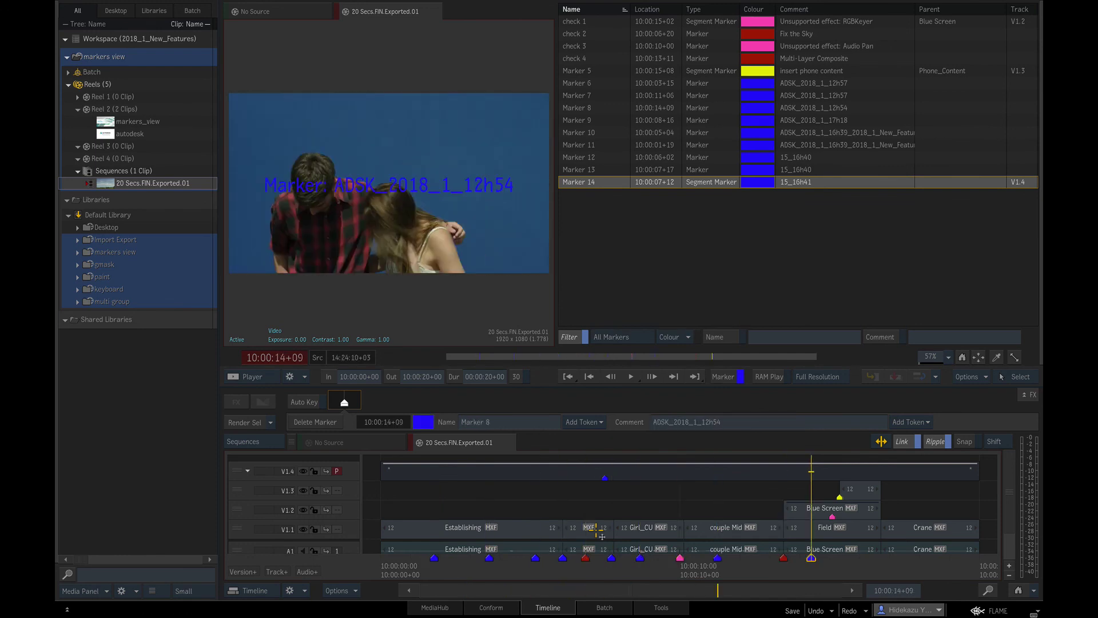
key("shift+Up")
key("shift+Up")
key("shift+Up")
key("shift+Up")
key("shift+Up")
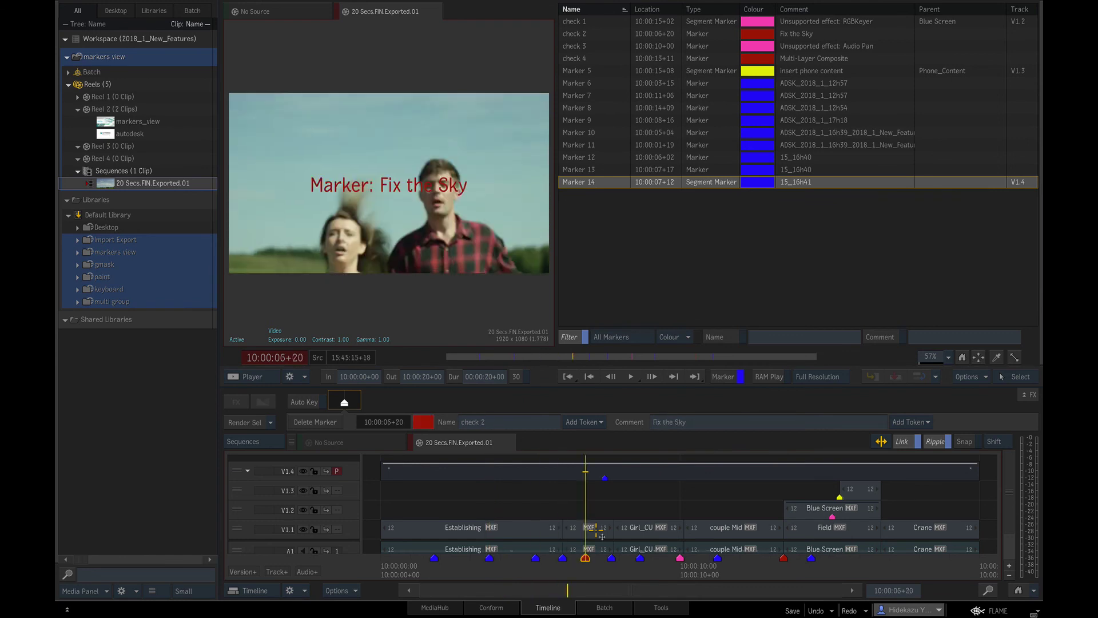
key("shift+Up")
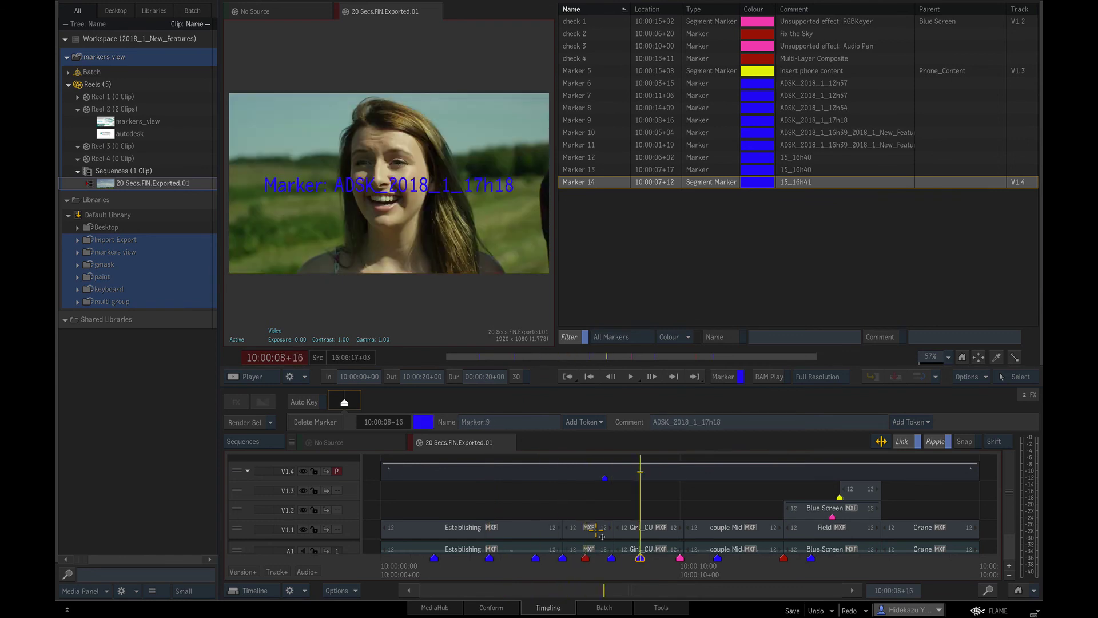
Step: Deselect the marker in the list and switch to the Tools environment
left_click(741, 260)
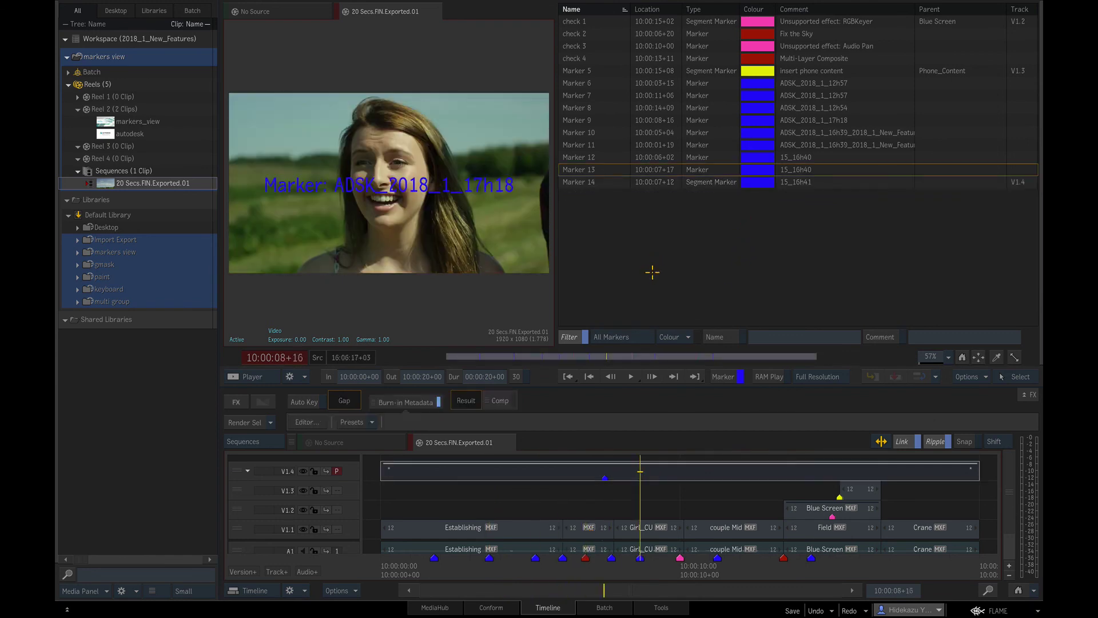
left_click(667, 600)
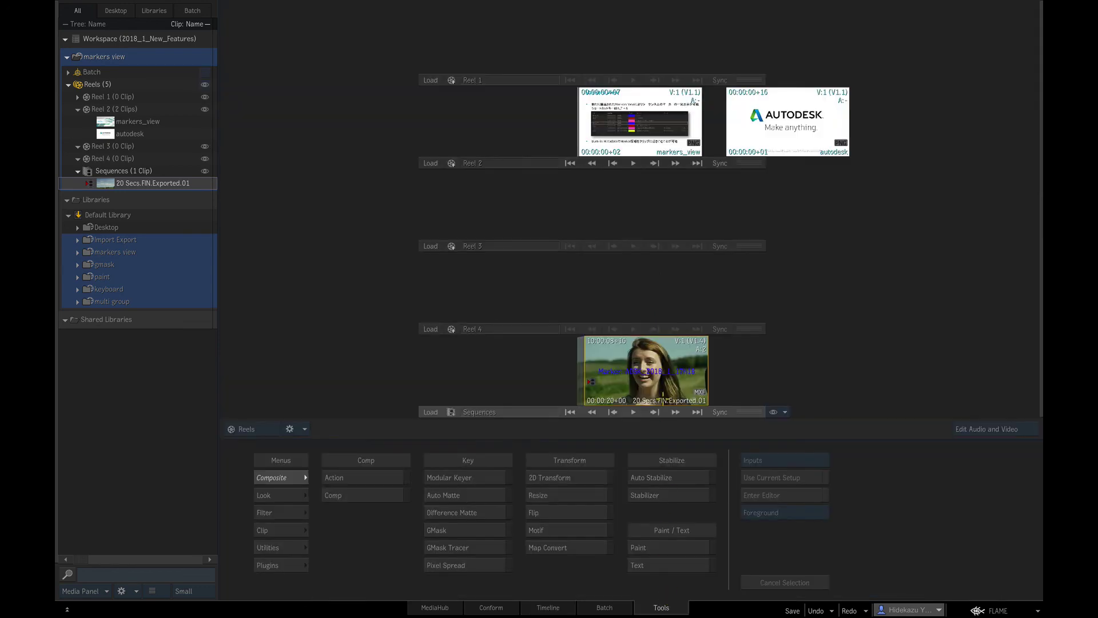